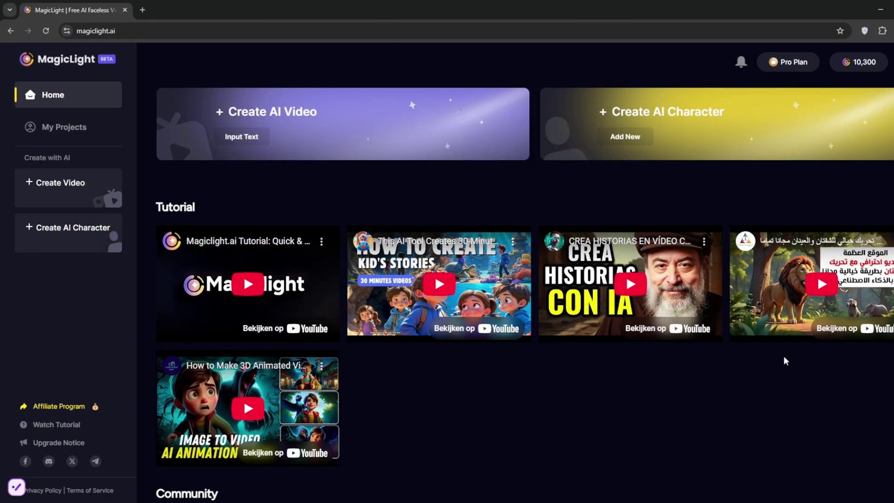
# Scroll the home page past the tutorials to the Community videos like BAT MAN and Black Rose
pyautogui.click(79, 31)
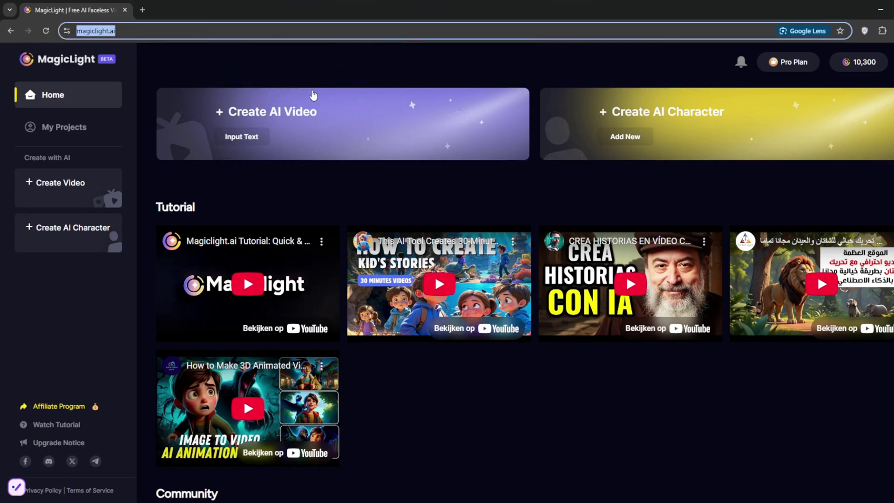
pyautogui.click(275, 63)
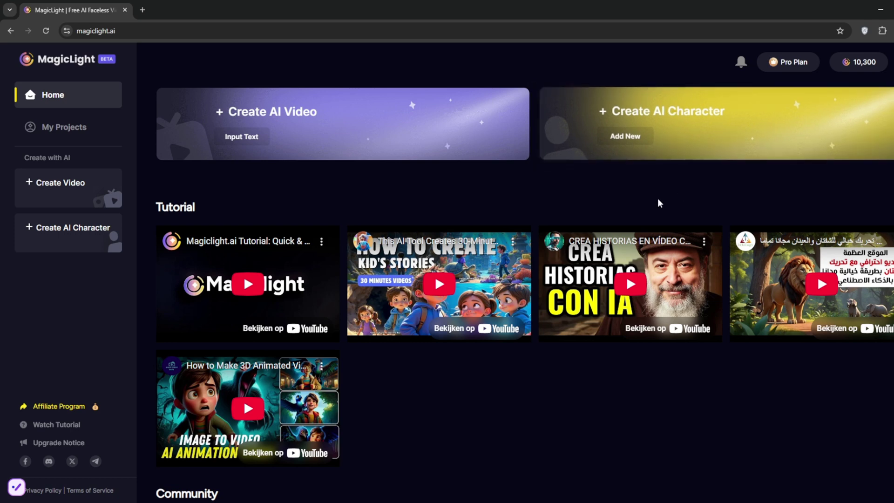
pyautogui.scroll(-2, 359, 190)
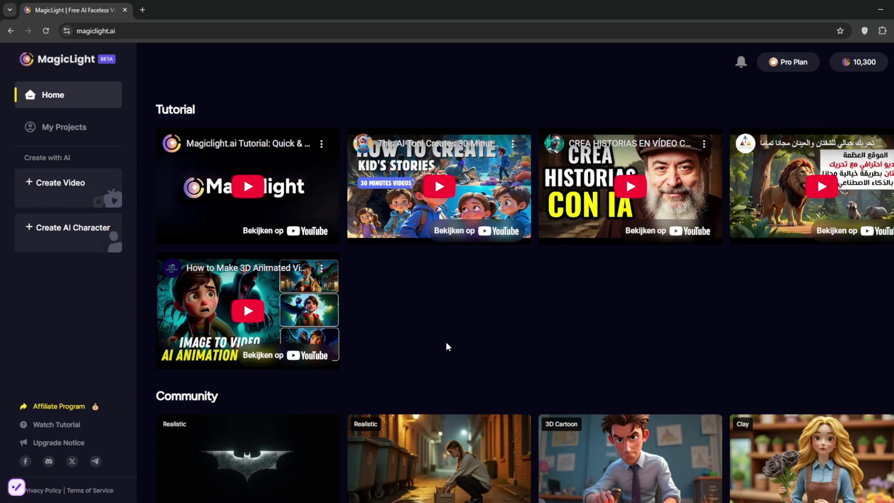
pyautogui.scroll(1, 448, 332)
pyautogui.scroll(-4, 451, 325)
pyautogui.scroll(-1, 451, 328)
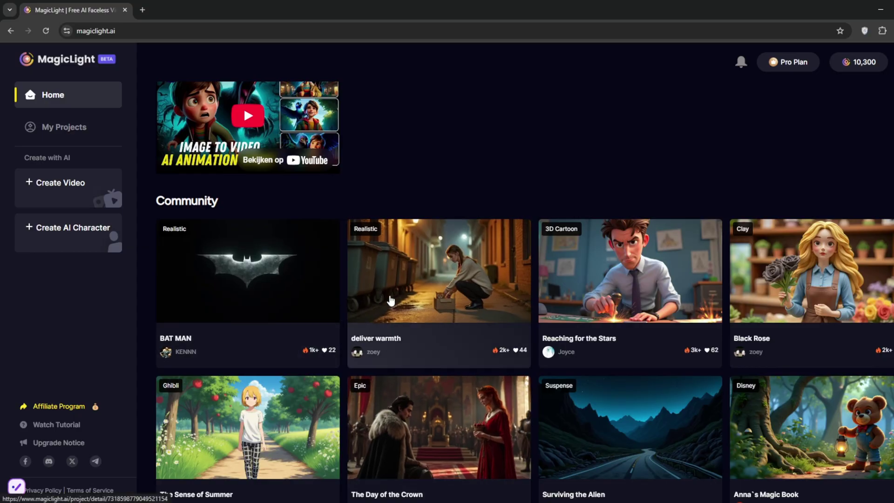
# Open the 'deliver warmth' community video and watch its 45-second clip to the end
pyautogui.click(408, 274)
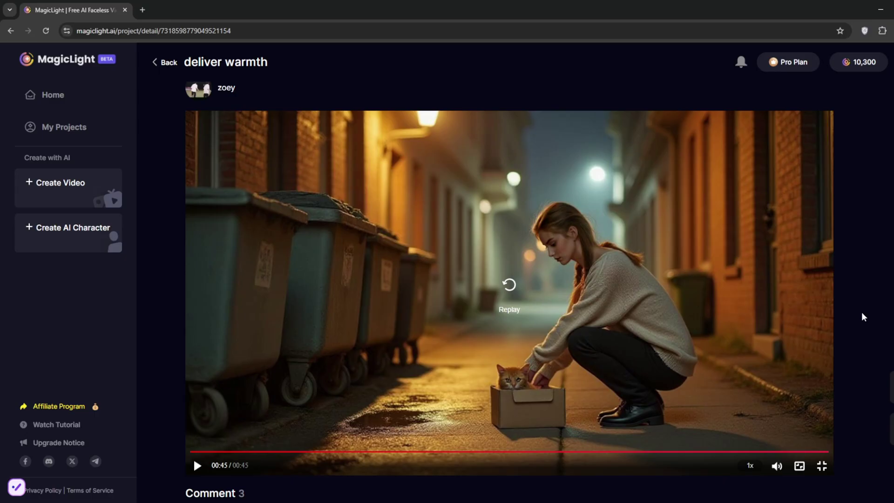
pyautogui.scroll(1, 689, 112)
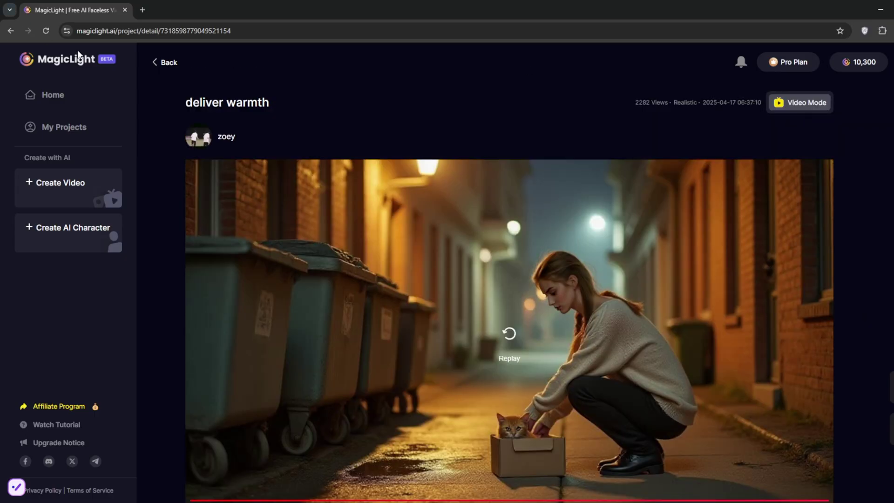
# Watch the 54-second BAT MAN community video from the home gallery, then pause it
pyautogui.click(159, 64)
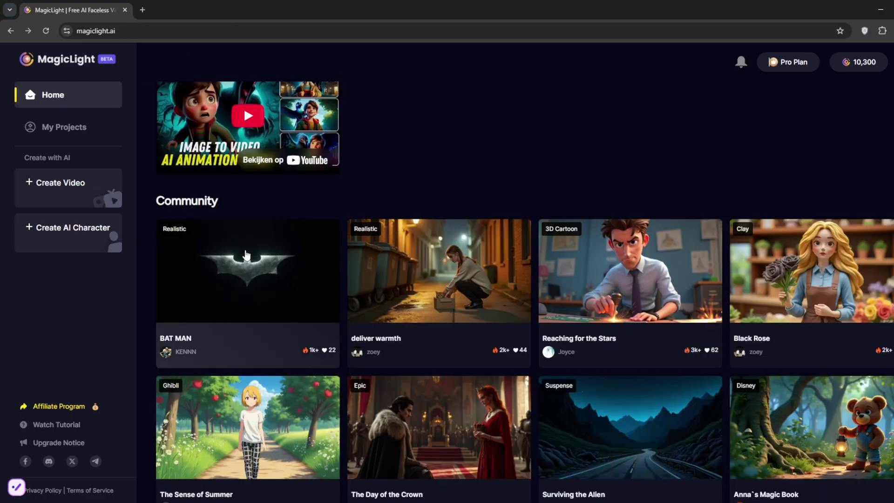
pyautogui.click(247, 268)
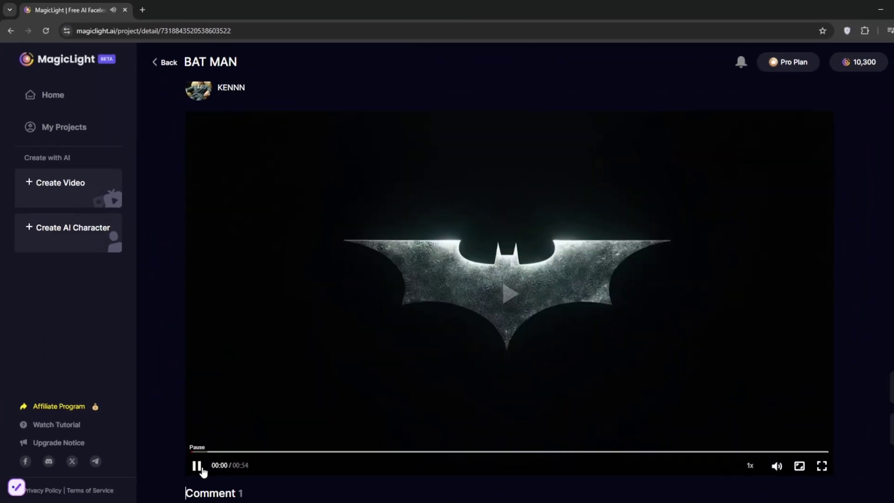
pyautogui.click(197, 466)
# Open The Sense of Summer community video and replay its 43-second clip
pyautogui.click(155, 61)
pyautogui.scroll(-6, 533, 312)
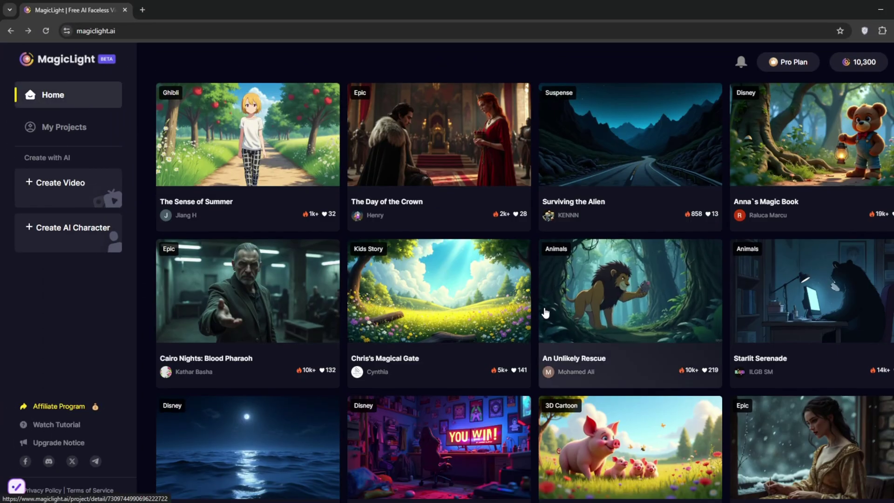
pyautogui.scroll(2, 409, 335)
pyautogui.click(216, 224)
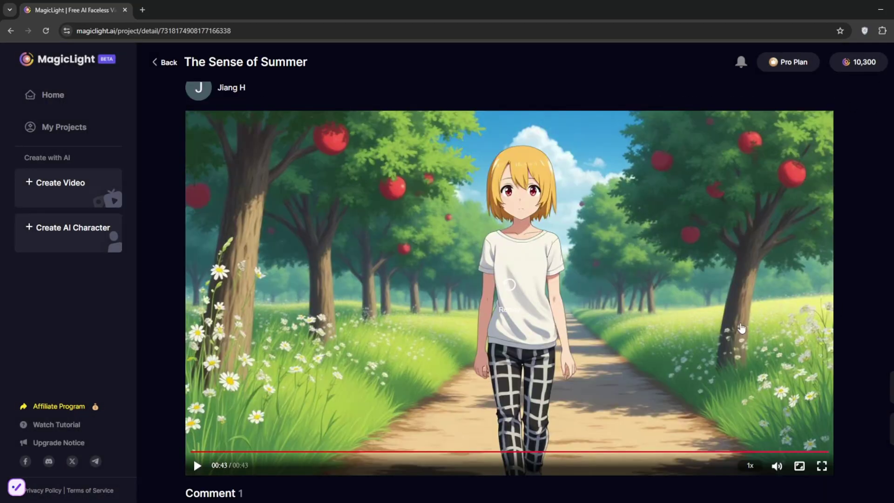
pyautogui.click(196, 465)
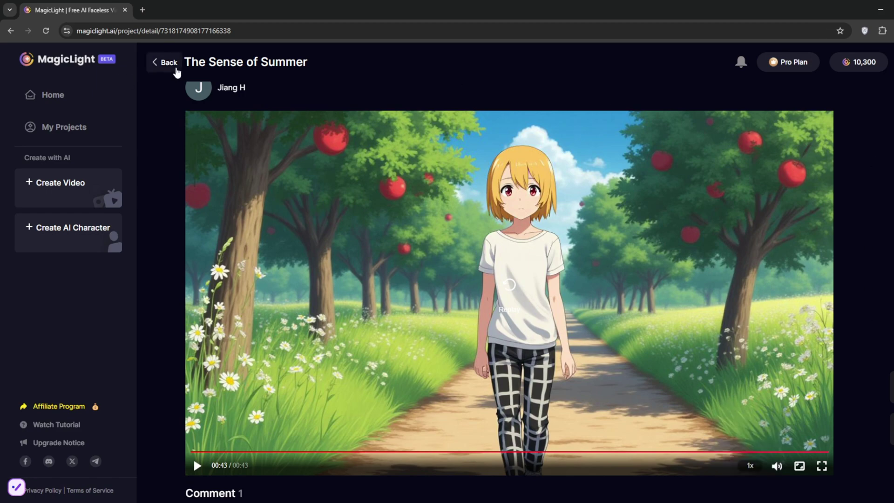
# Return to the top of the home page and start a new text-to-video project
pyautogui.click(169, 62)
pyautogui.scroll(-5, 463, 219)
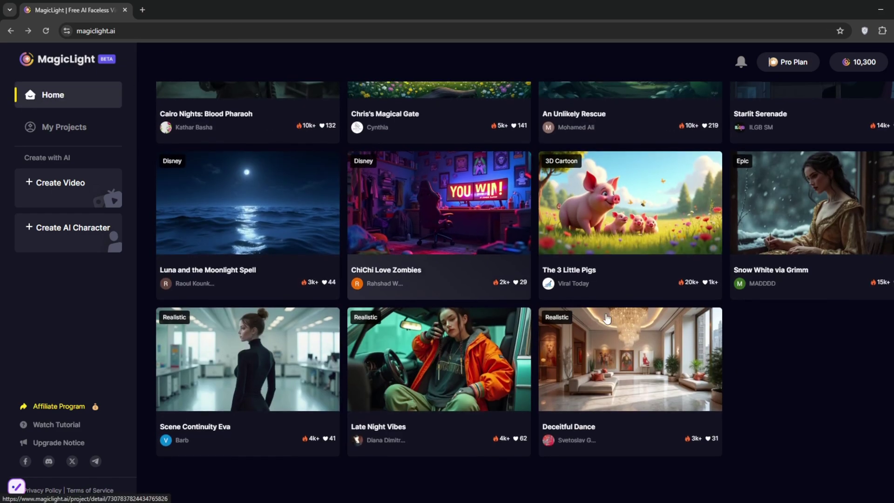
pyautogui.scroll(1, 484, 349)
pyautogui.scroll(15, 314, 282)
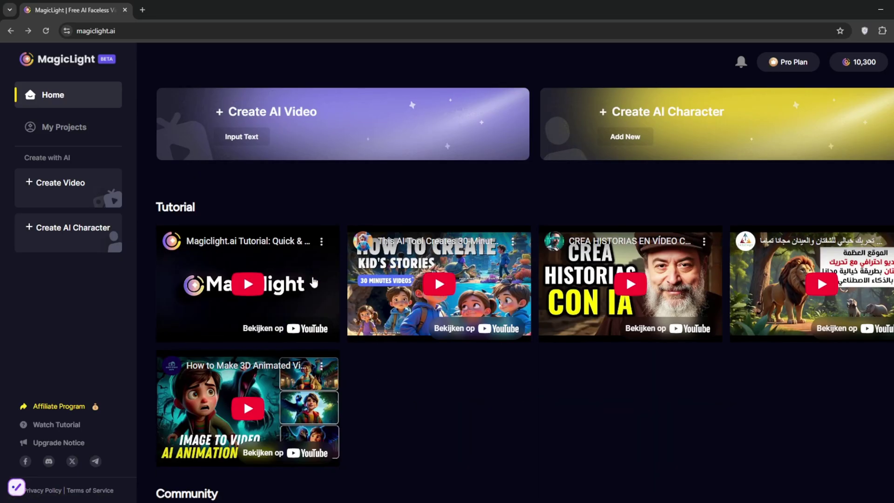
pyautogui.moveTo(859, 62)
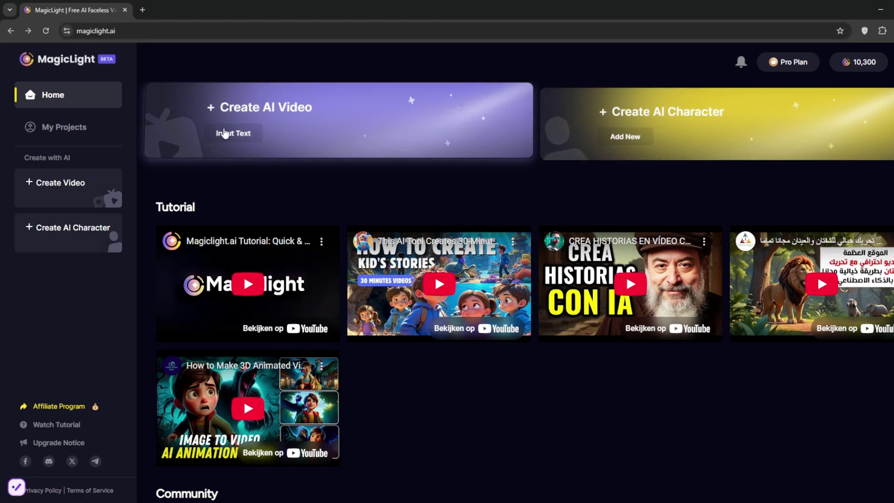
pyautogui.click(223, 136)
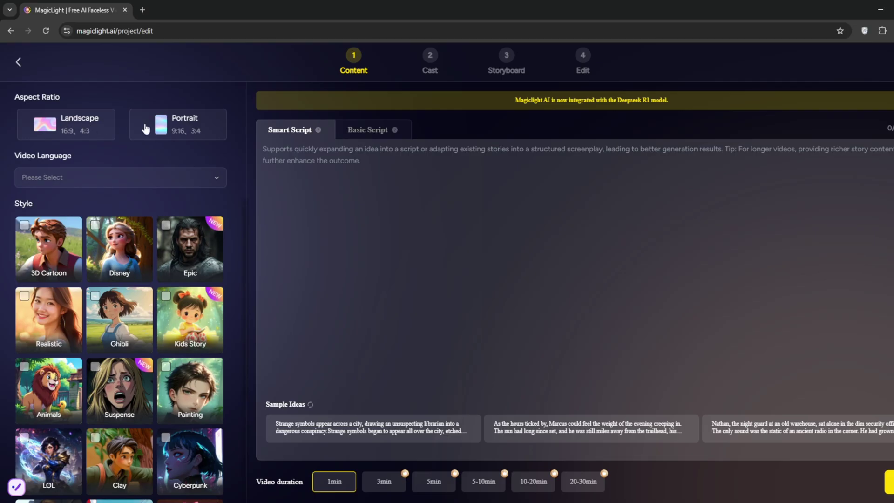
# Set Portrait 9:16 aspect ratio, English video language and Realistic visual style
pyautogui.click(175, 125)
pyautogui.click(86, 179)
pyautogui.click(31, 199)
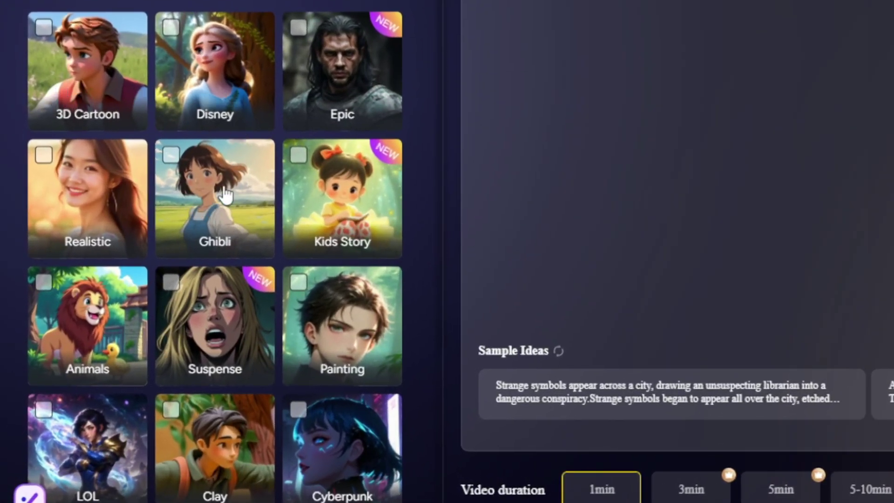
pyautogui.scroll(-5, 86, 319)
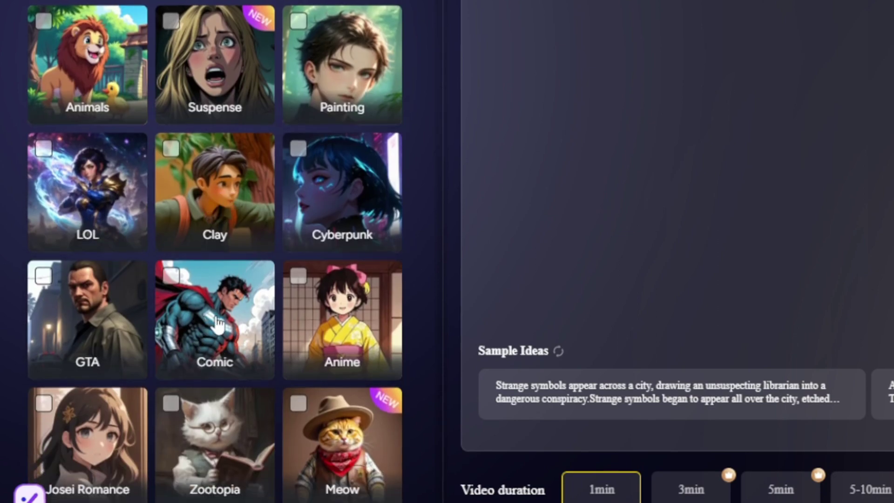
pyautogui.scroll(5, 196, 400)
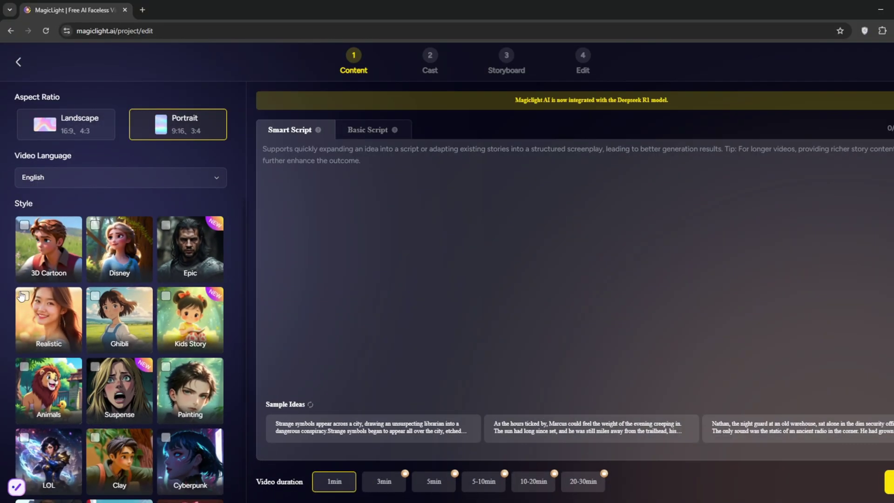
pyautogui.click(21, 294)
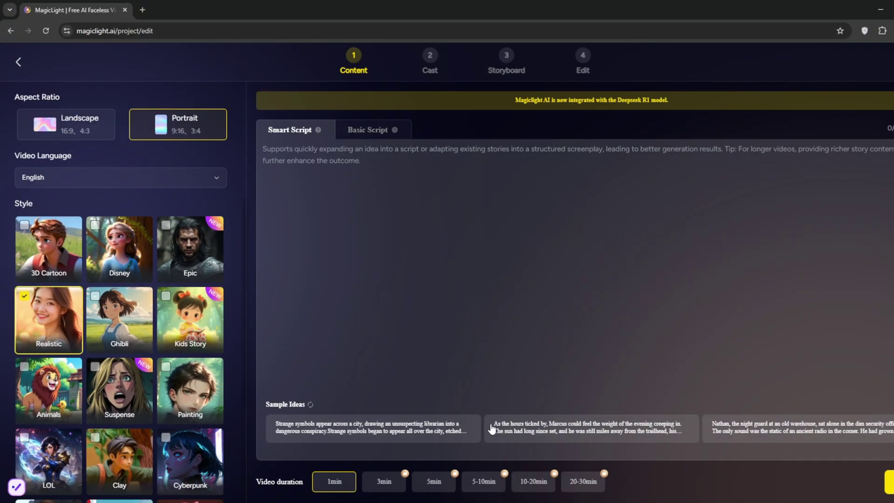
# Generate the five-scene 'Watcher in the Woods' story from the Marcus sample idea and continue to Cast
pyautogui.click(531, 429)
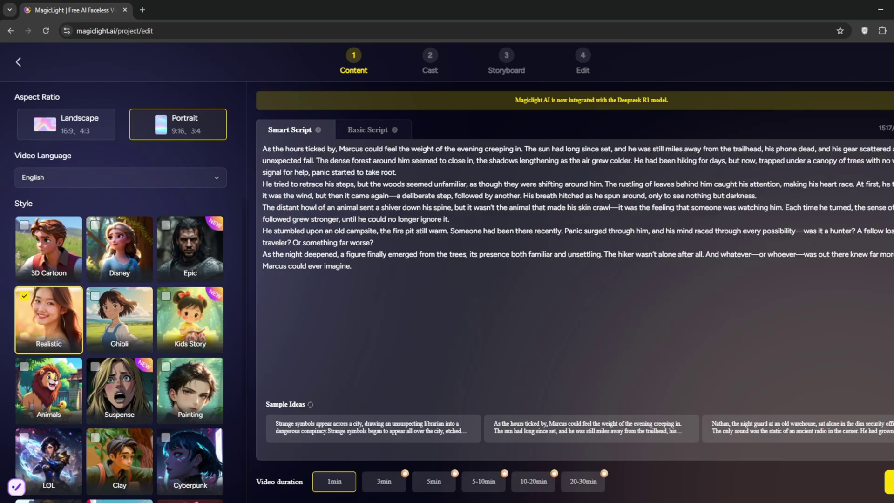
pyautogui.click(889, 482)
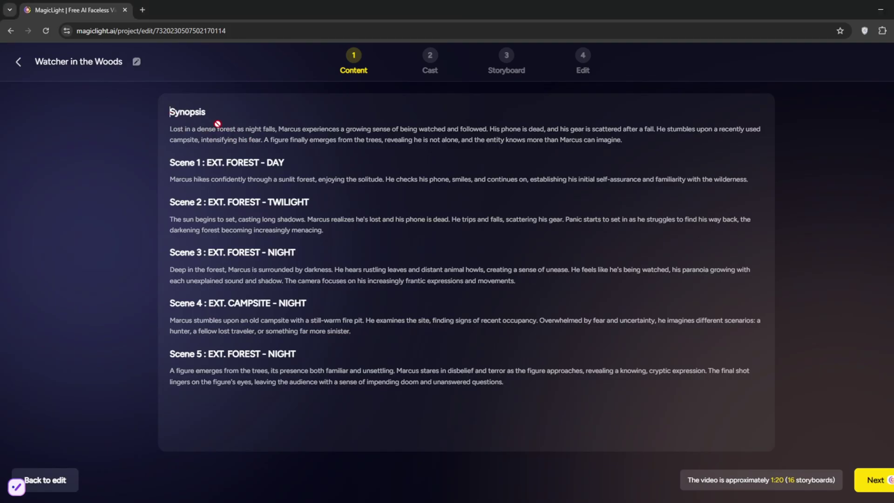
pyautogui.moveTo(205, 168); pyautogui.dragTo(573, 400)
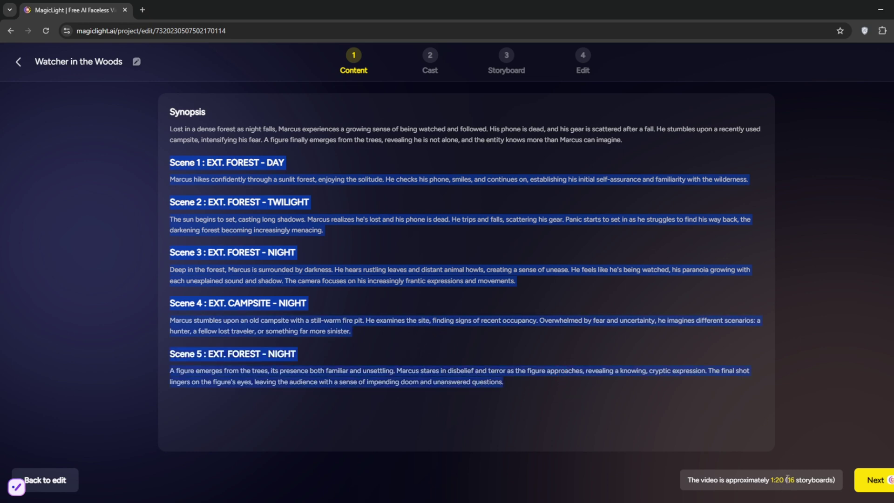
pyautogui.moveTo(788, 479); pyautogui.dragTo(829, 479)
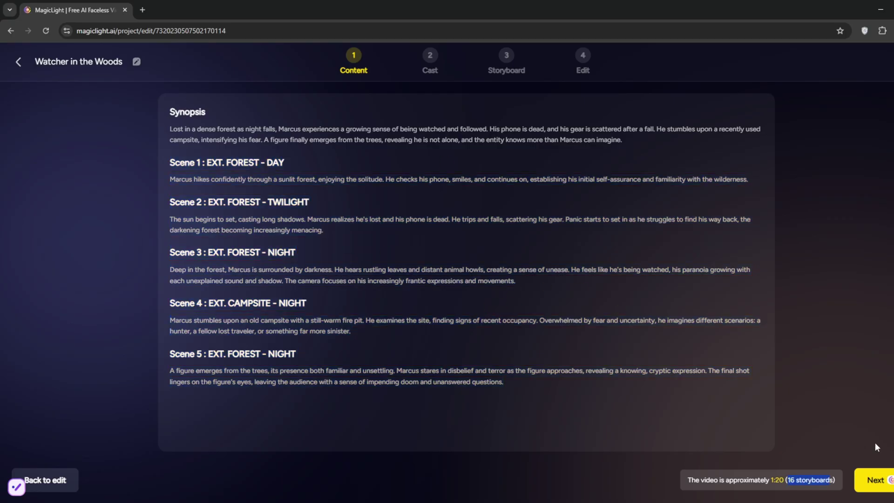
pyautogui.click(881, 479)
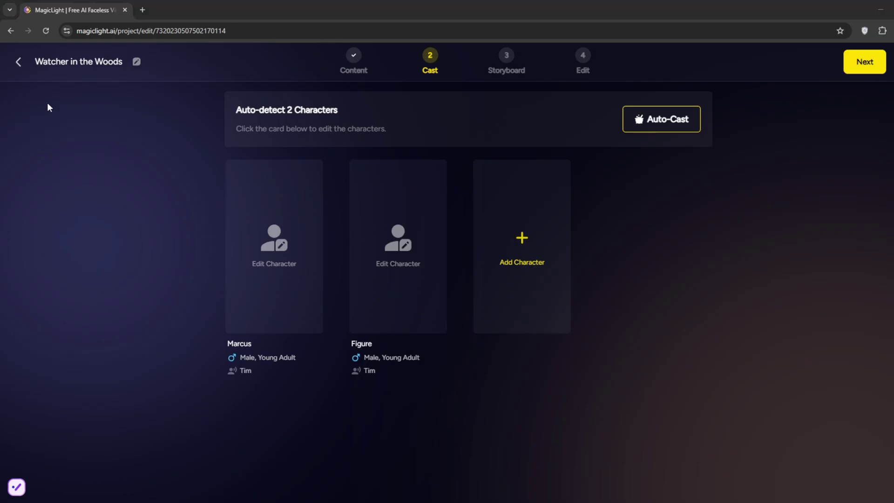
# Cast Marcus as the library's young man in a navy T-shirt
pyautogui.click(260, 282)
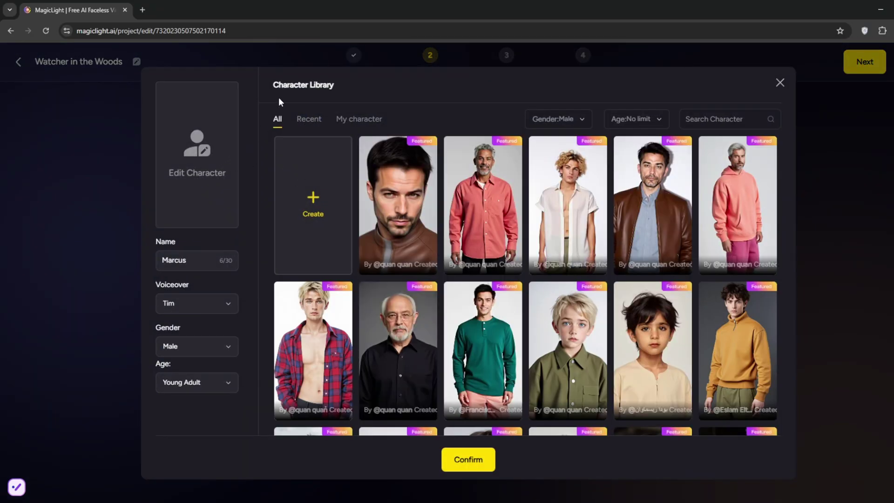
pyautogui.scroll(-5, 561, 275)
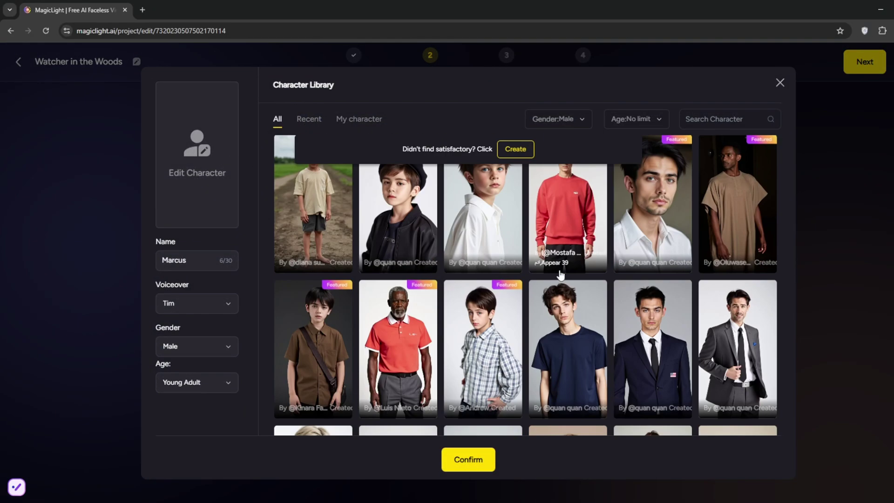
pyautogui.click(561, 330)
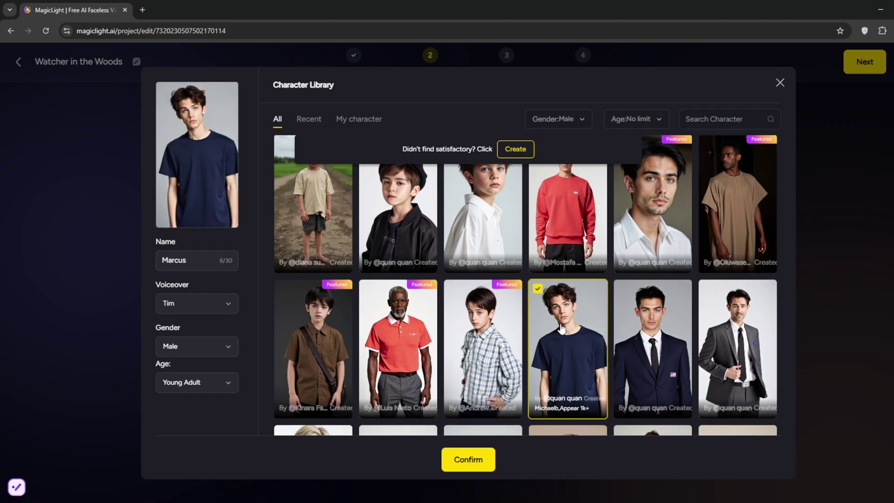
# Give Marcus Richard's voiceover after auditioning Jack, save him, and open Figure's character library
pyautogui.click(189, 304)
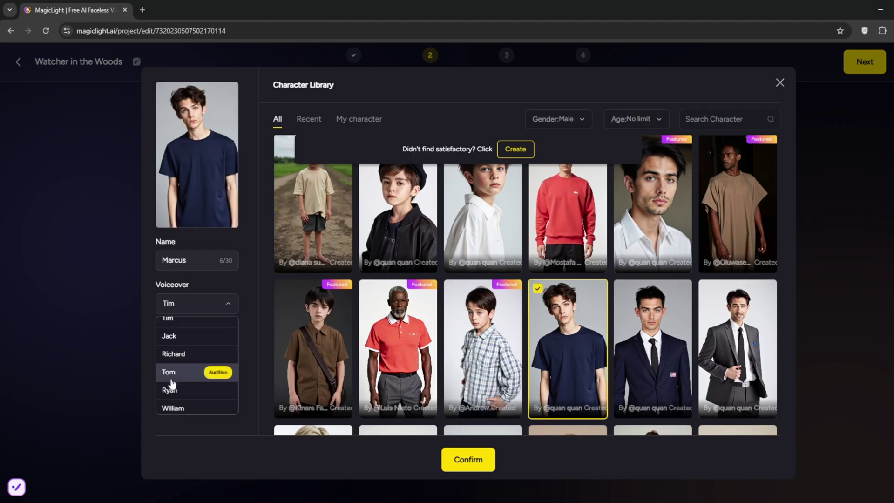
pyautogui.click(214, 343)
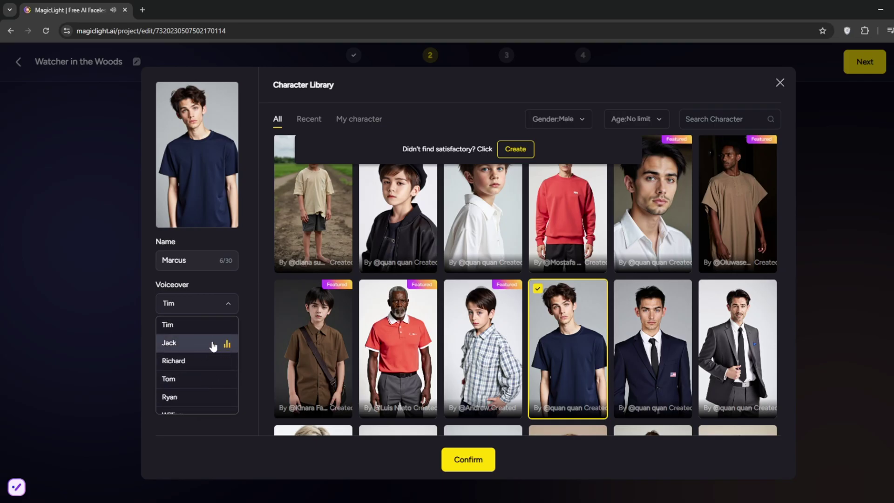
pyautogui.click(174, 346)
pyautogui.click(212, 305)
pyautogui.click(224, 364)
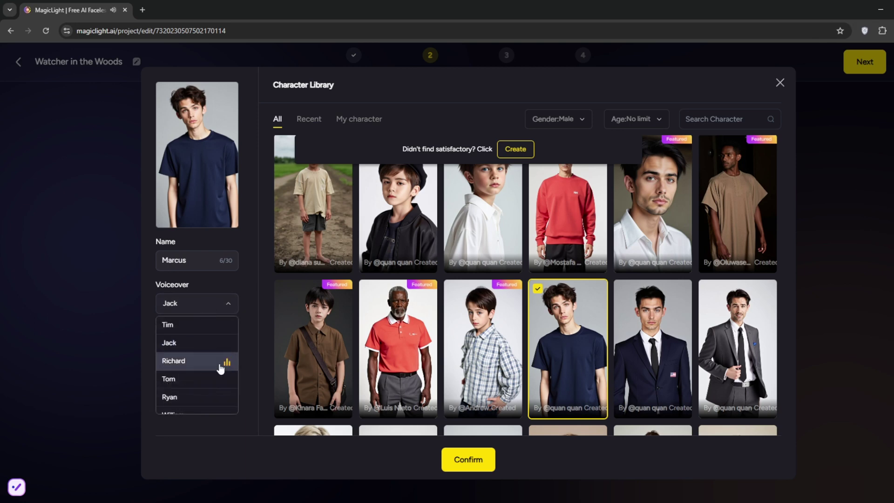
pyautogui.click(193, 366)
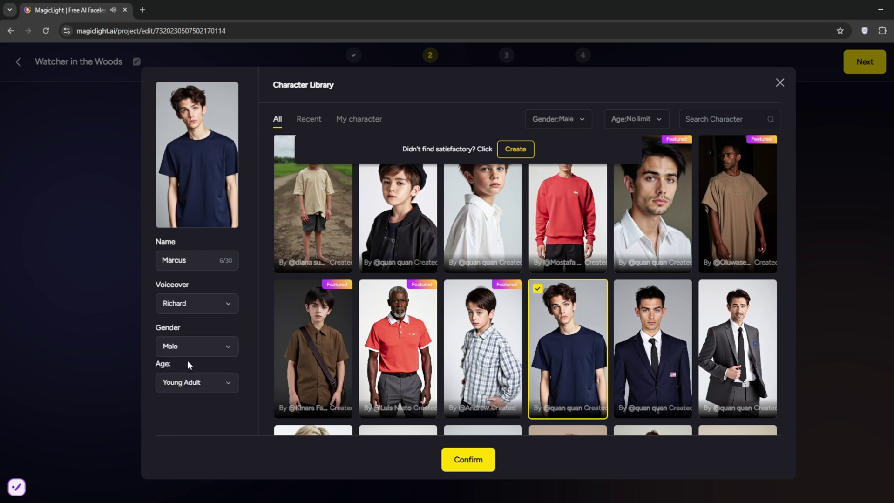
pyautogui.click(459, 462)
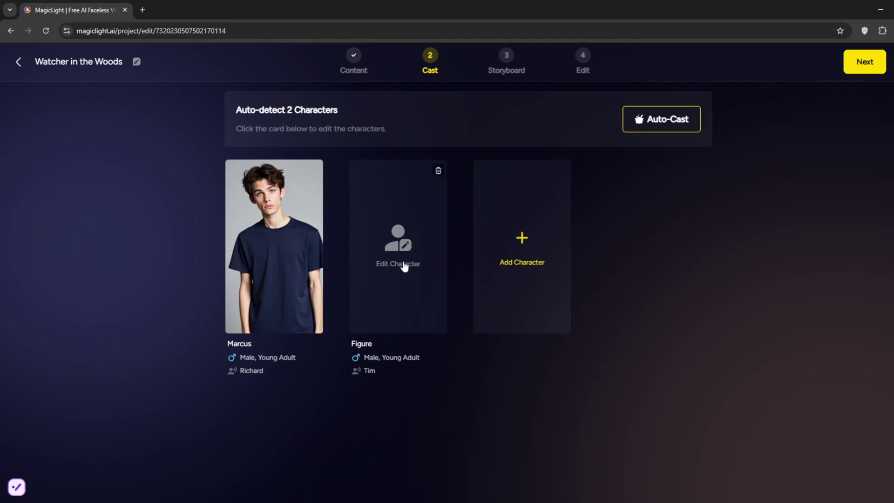
pyautogui.click(404, 262)
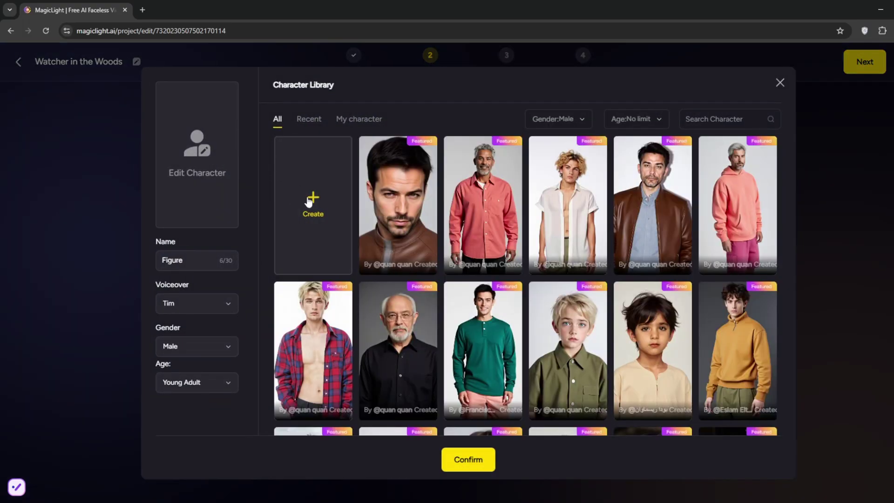
# Create a new custom character named Luther with age set to Senior
pyautogui.click(311, 193)
pyautogui.doubleClick(227, 103)
pyautogui.press('BackSpace')
pyautogui.write('Luther')
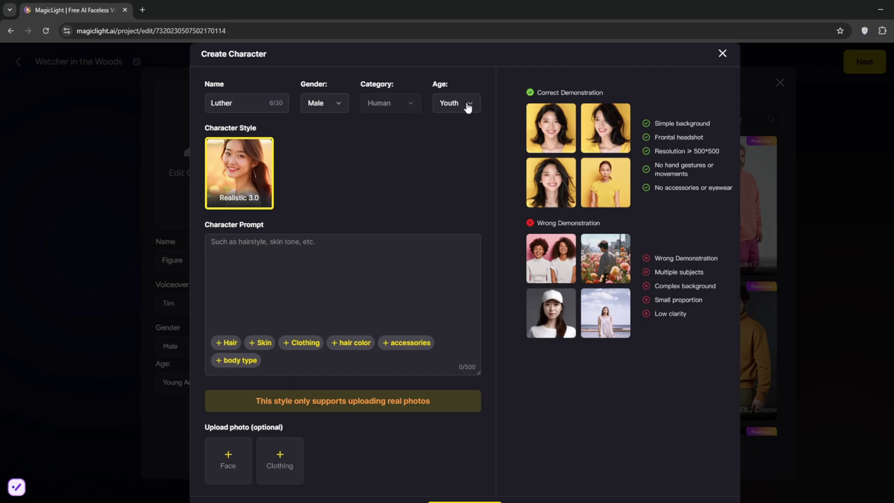
pyautogui.click(468, 105)
pyautogui.click(455, 155)
# Prompt a tall bulky blonde man with clothing, generate and apply the image, and choose Oliver's voice
pyautogui.write('A ')
pyautogui.write('tall blonde man that is bulkyu')
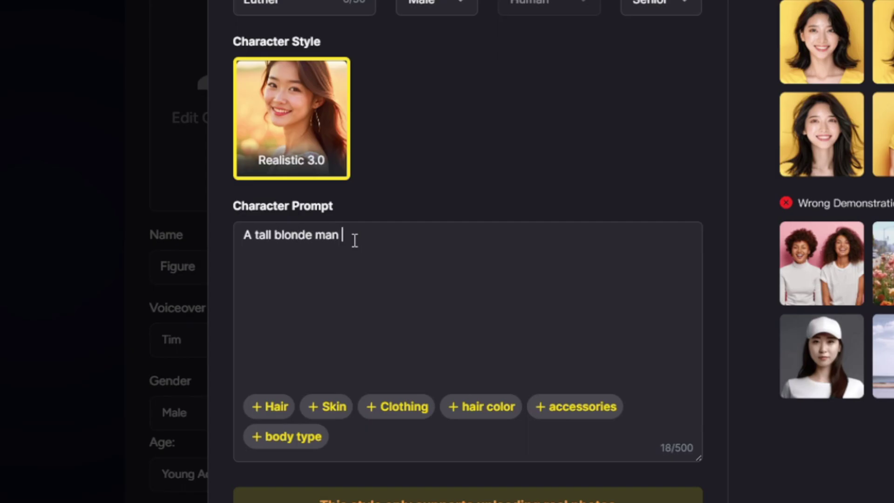
pyautogui.press('BackSpace')
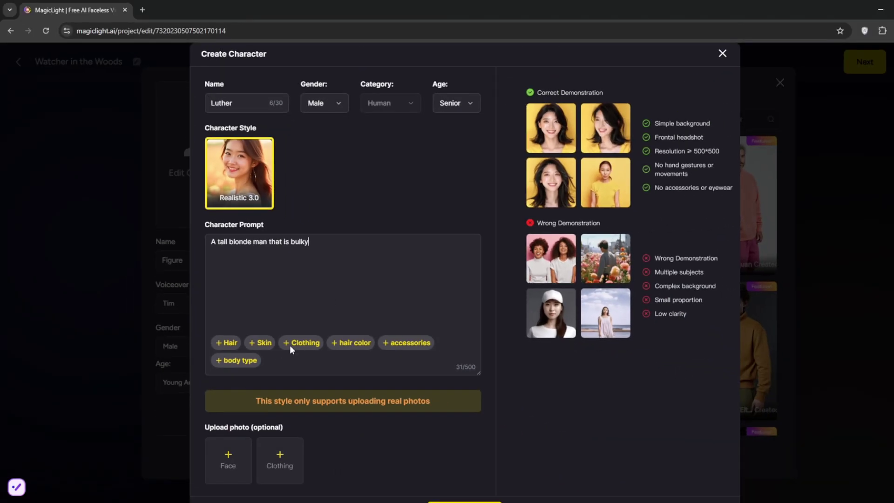
pyautogui.click(290, 344)
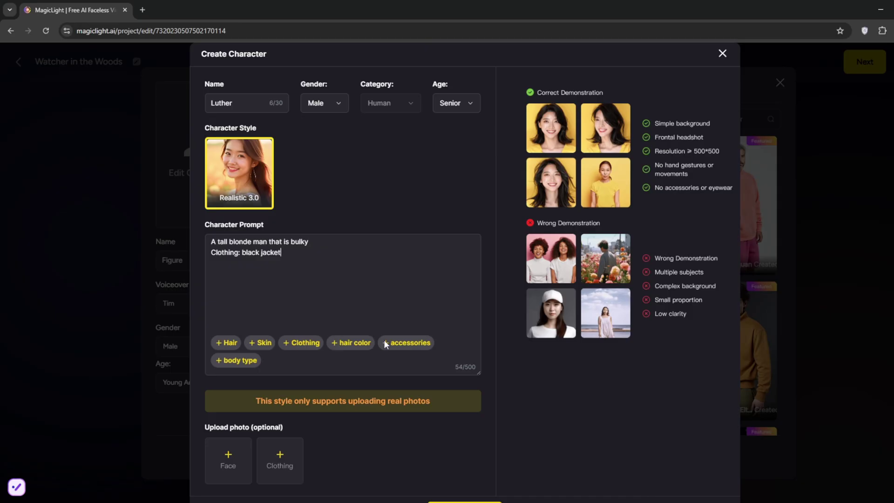
pyautogui.scroll(-1, 420, 440)
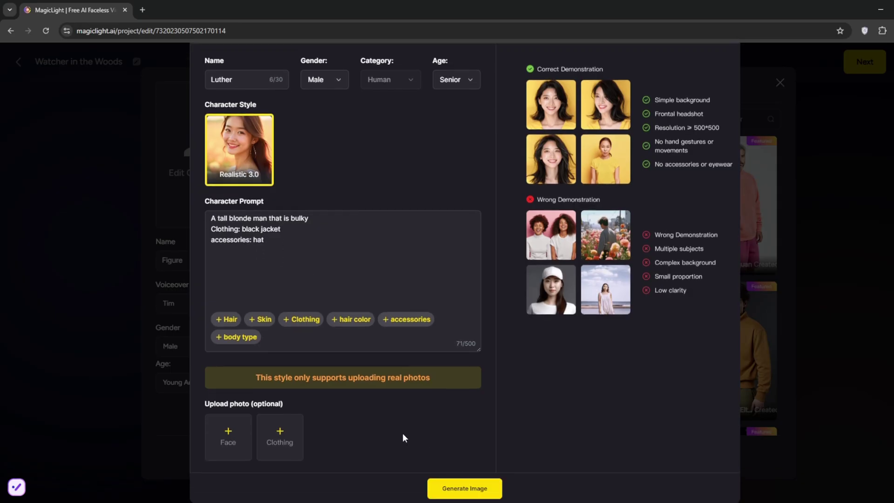
pyautogui.scroll(1, 326, 247)
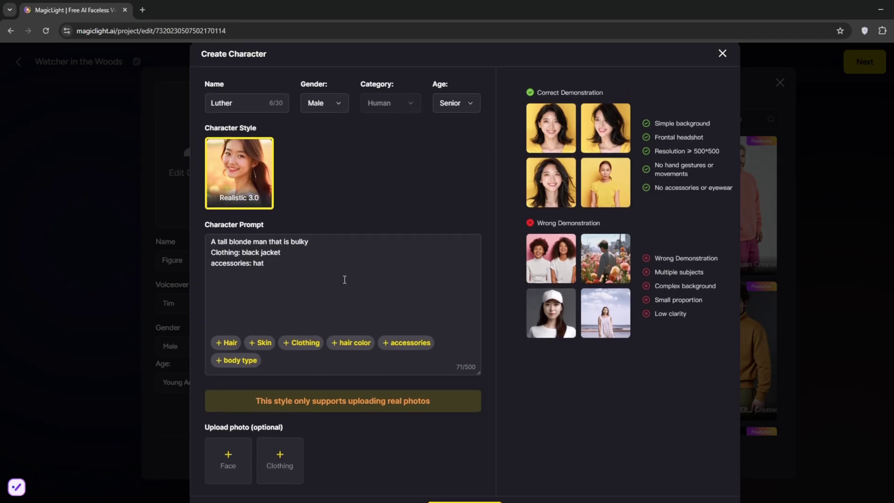
pyautogui.scroll(-1, 390, 133)
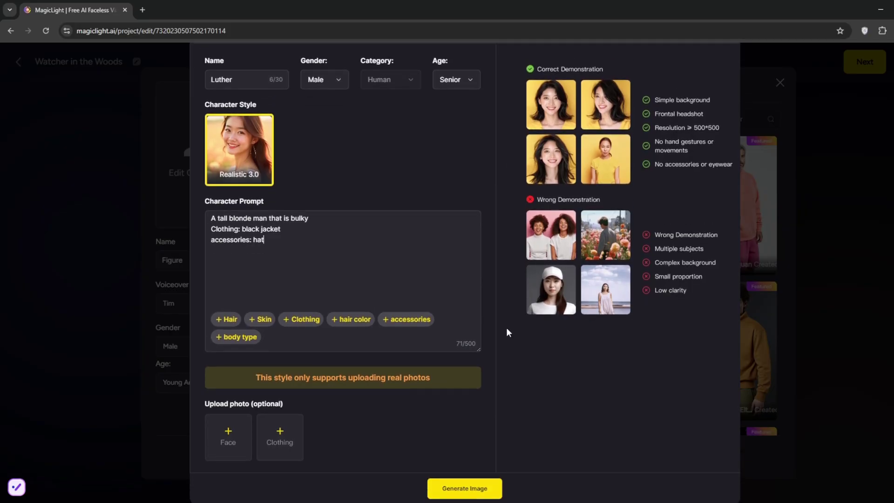
pyautogui.click(454, 490)
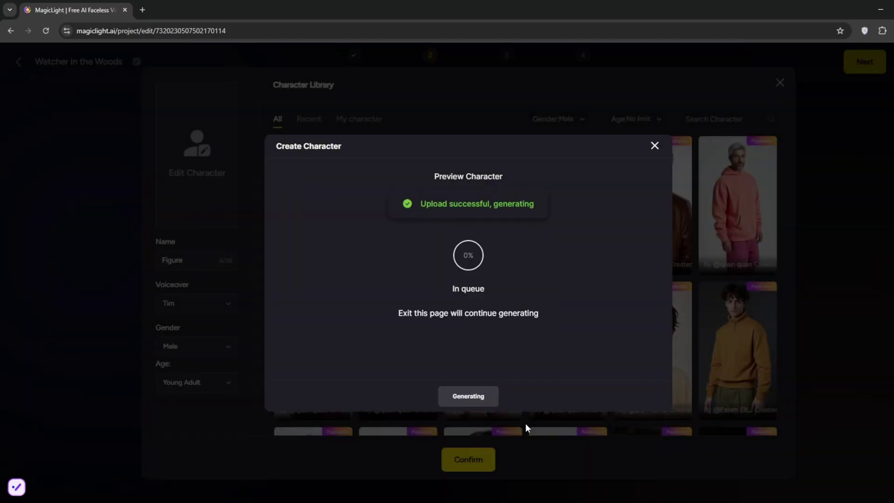
pyautogui.click(494, 396)
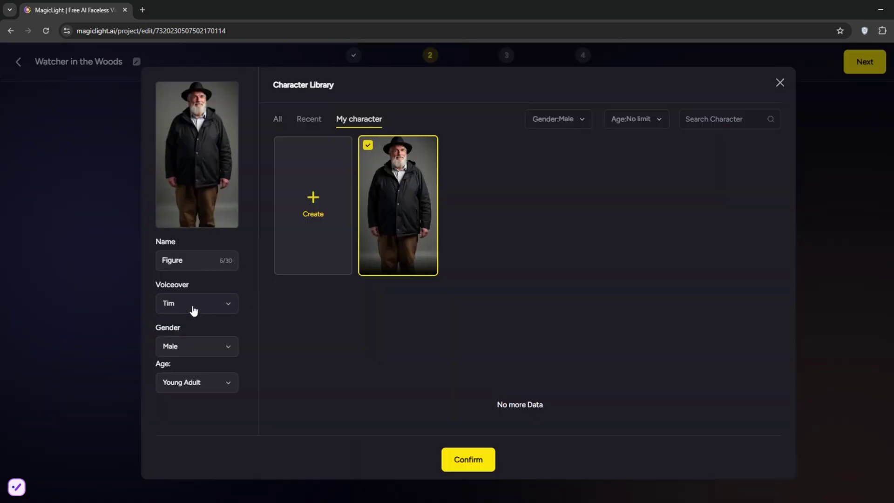
pyautogui.click(194, 310)
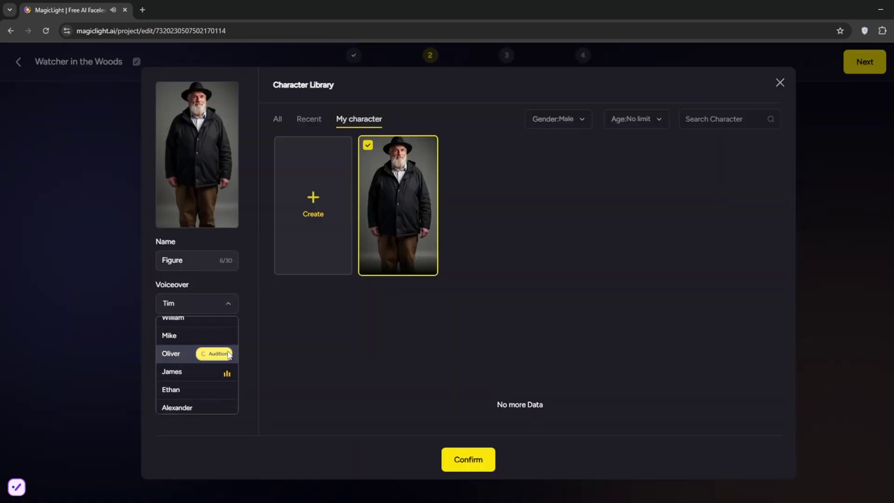
pyautogui.click(199, 356)
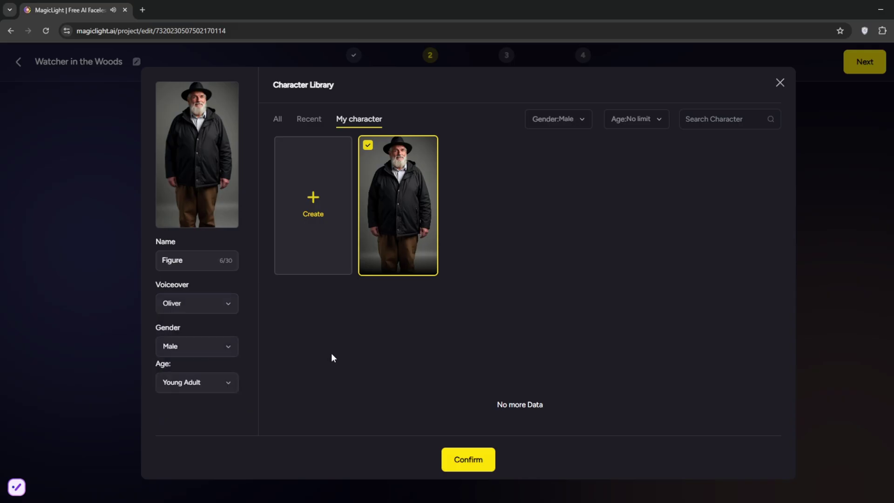
# Save Figure and proceed to the Storyboard step with its 16 generated storyboards
pyautogui.click(468, 459)
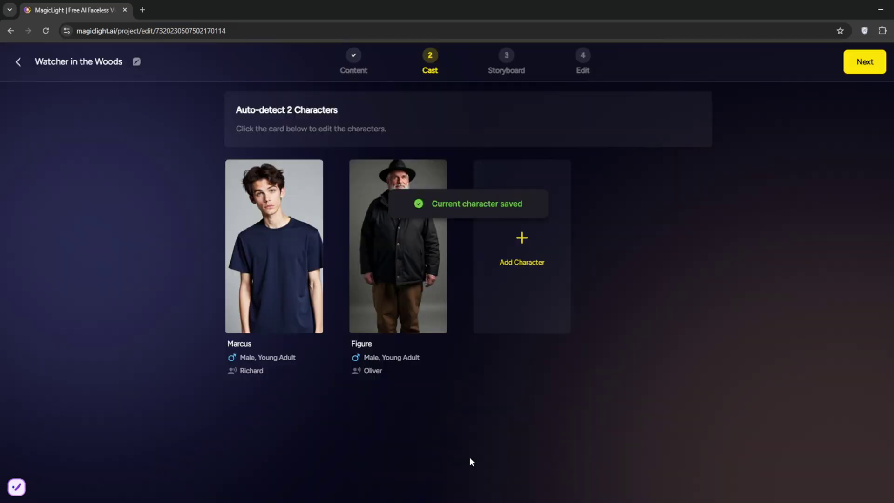
pyautogui.click(867, 64)
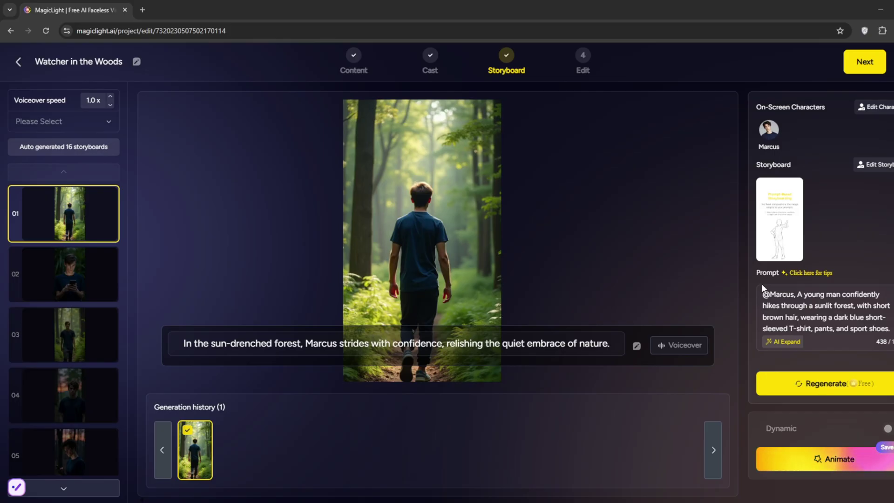
pyautogui.click(32, 148)
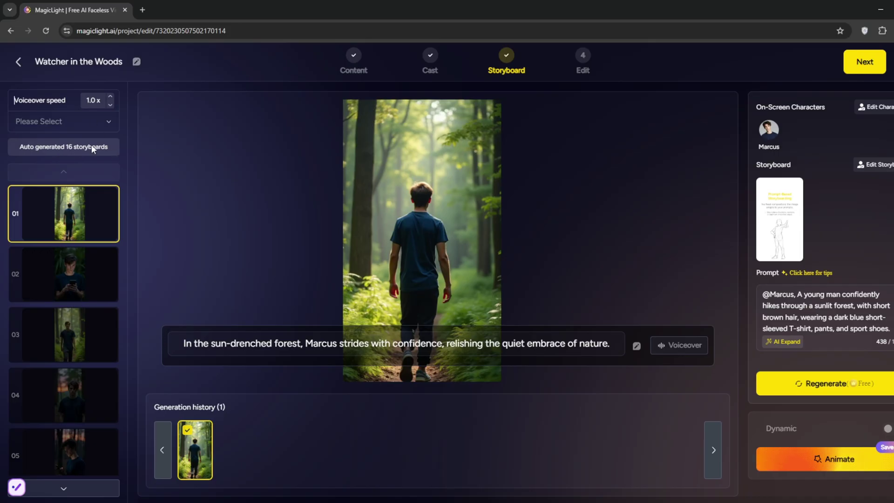
# Switch the narration voice from Tom to Alexander and preview it
pyautogui.click(678, 351)
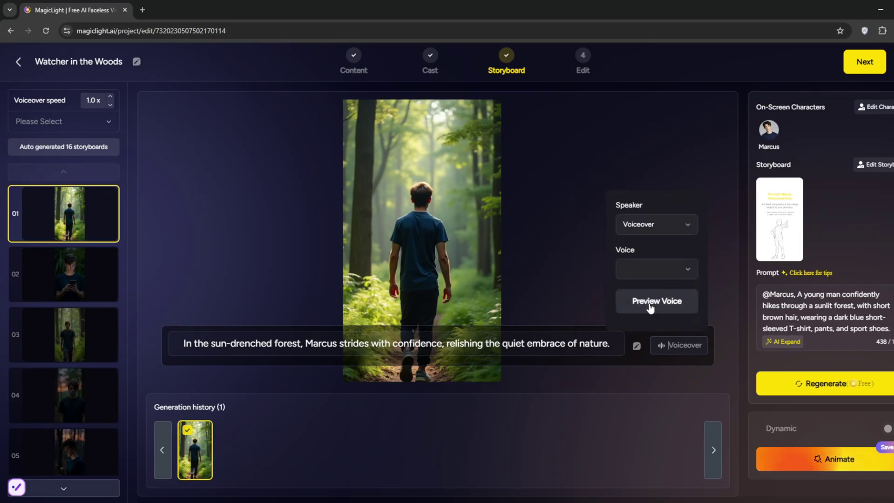
pyautogui.click(650, 307)
pyautogui.click(666, 279)
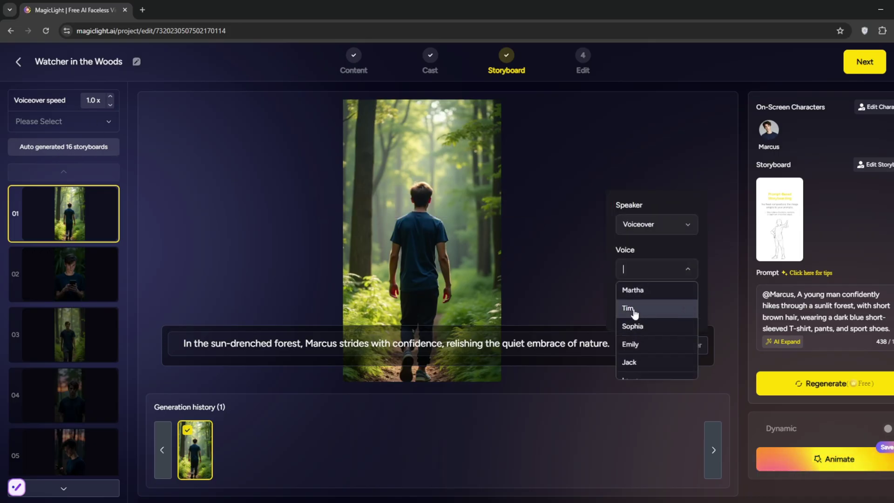
pyautogui.scroll(-2, 638, 339)
pyautogui.click(629, 364)
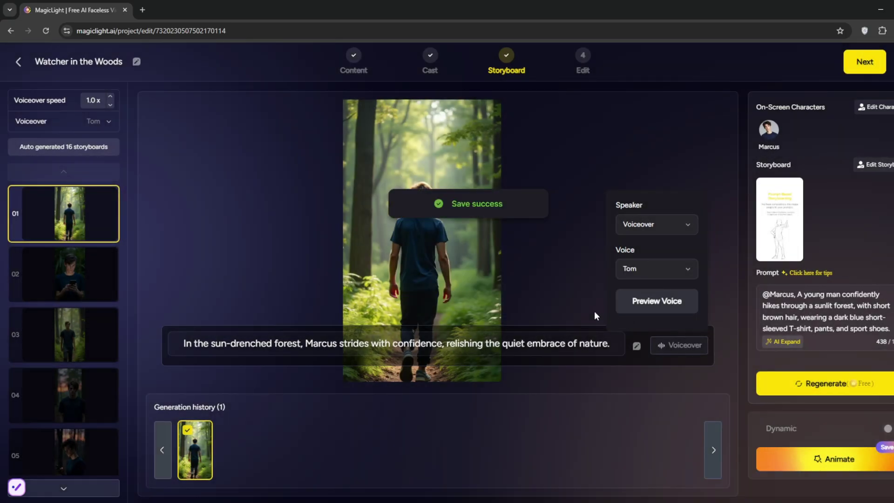
pyautogui.click(661, 308)
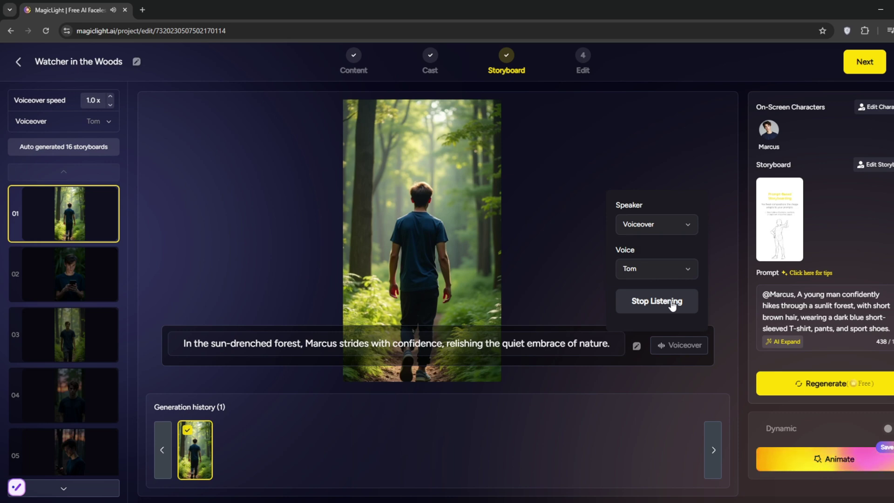
pyautogui.click(661, 269)
pyautogui.scroll(3, 640, 342)
pyautogui.click(663, 314)
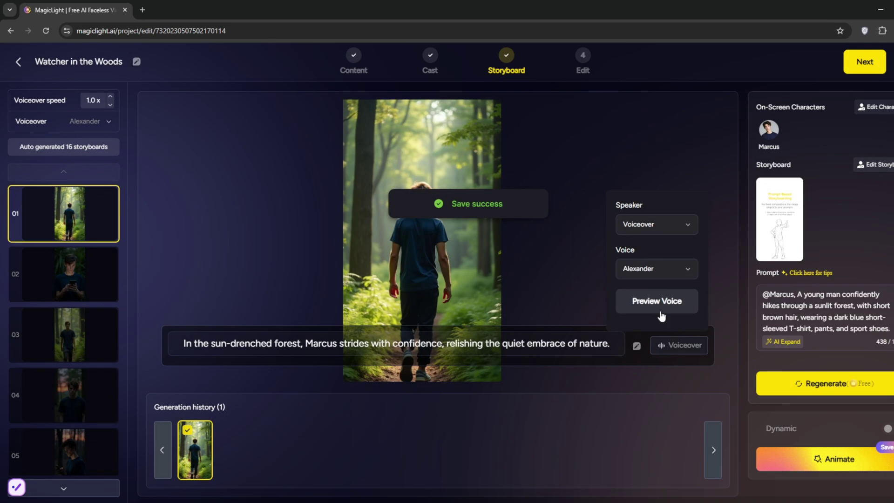
pyautogui.click(661, 314)
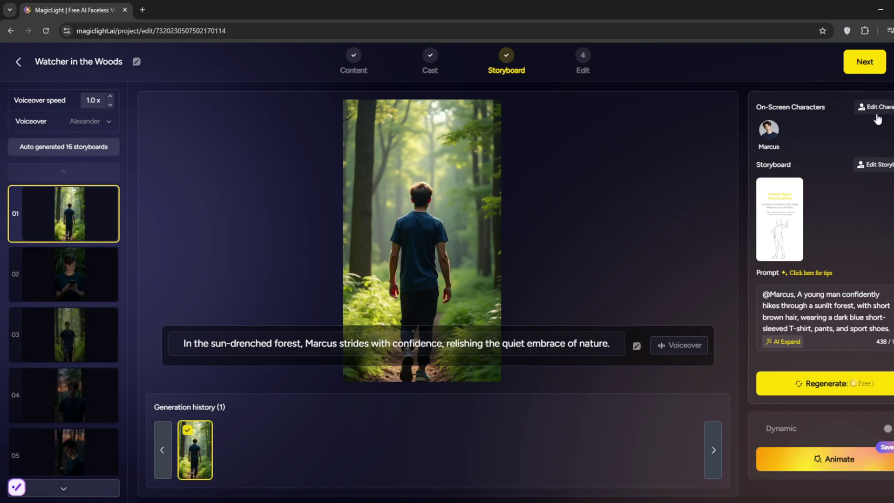
pyautogui.scroll(-5, 817, 298)
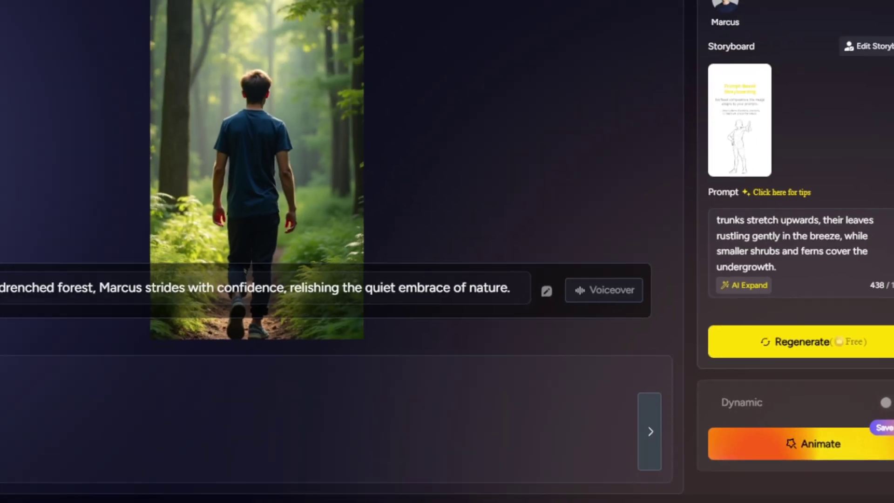
pyautogui.click(76, 234)
pyautogui.click(74, 275)
pyautogui.scroll(-10, 70, 350)
pyautogui.click(66, 395)
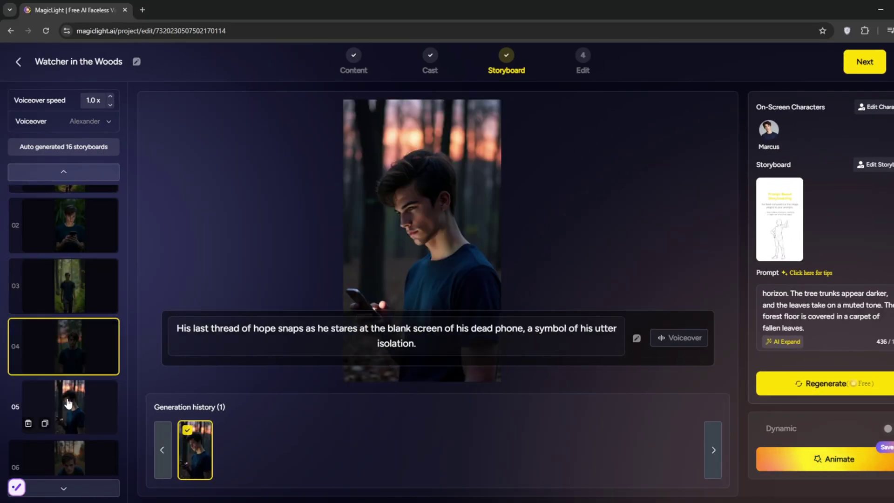
pyautogui.click(69, 423)
pyautogui.scroll(10, 22, 309)
# Animate storyboard 01 with the Hailuo AI model and replay the resulting forest-walk clip
pyautogui.click(65, 226)
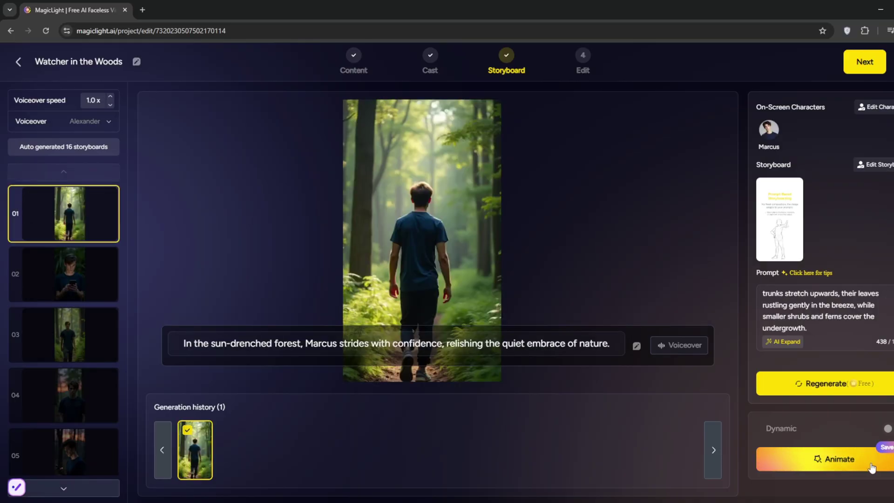
pyautogui.click(848, 459)
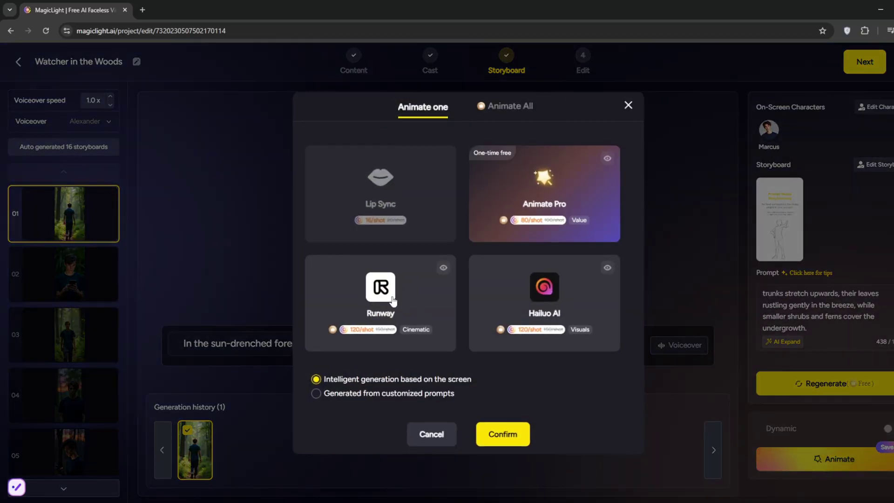
pyautogui.click(423, 300)
pyautogui.click(571, 192)
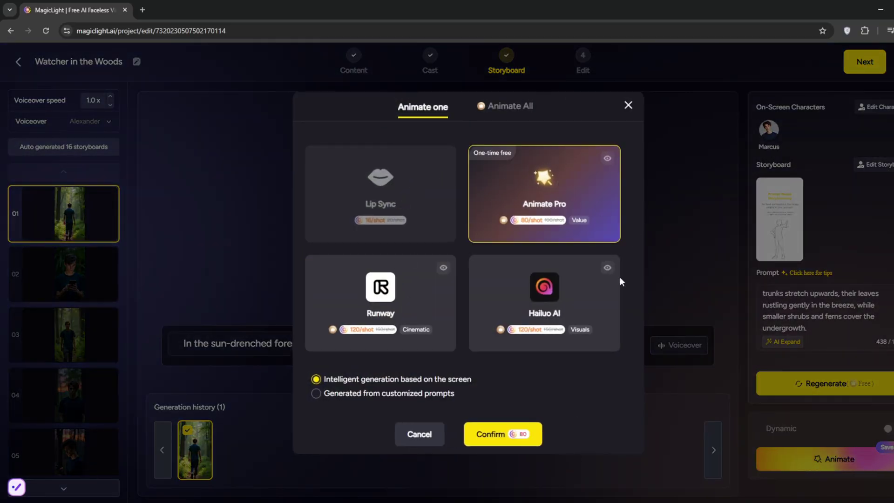
pyautogui.click(583, 312)
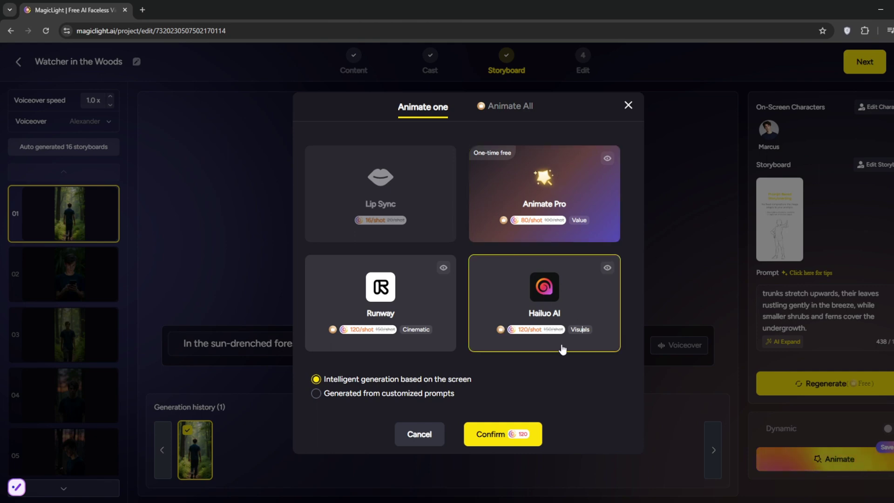
pyautogui.click(491, 438)
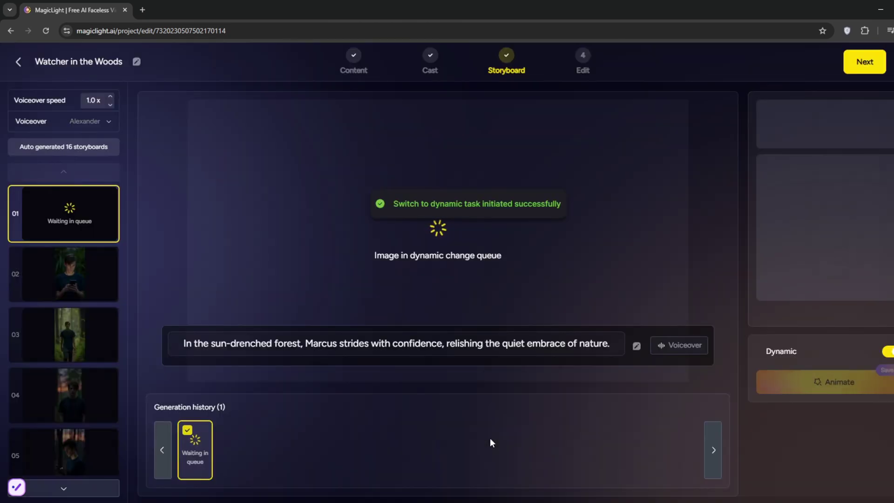
pyautogui.click(422, 233)
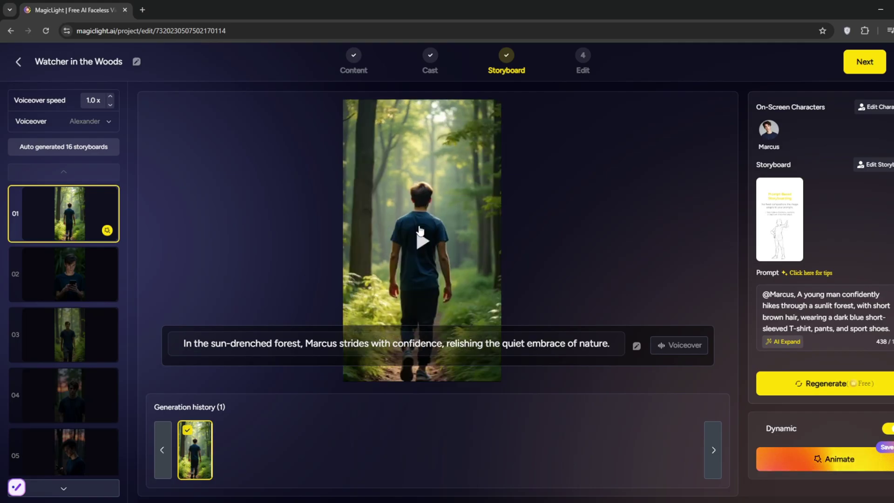
pyautogui.moveTo(409, 235)
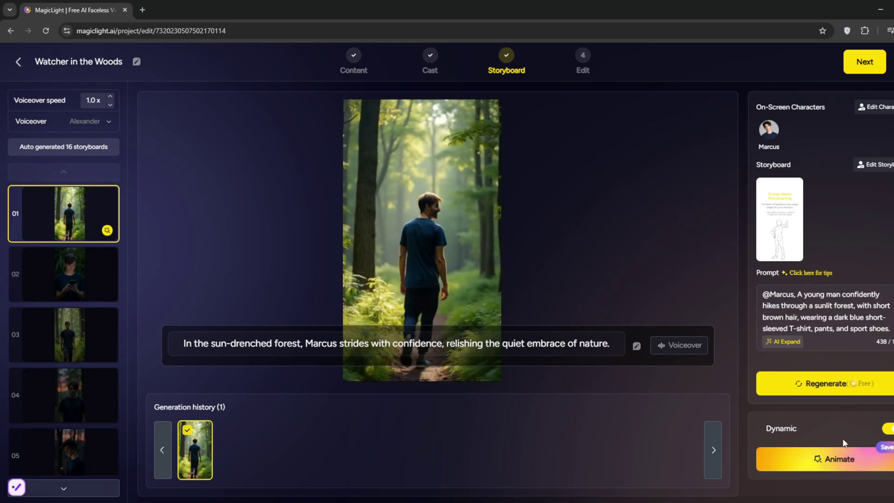
# Queue all 15 remaining storyboards for Hailuo AI animation, accepting the 1800-credit cost
pyautogui.click(805, 460)
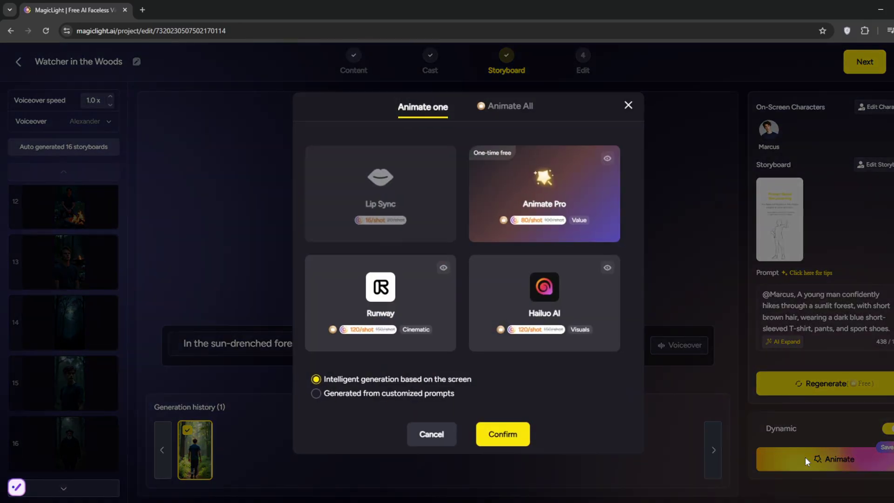
pyautogui.click(492, 105)
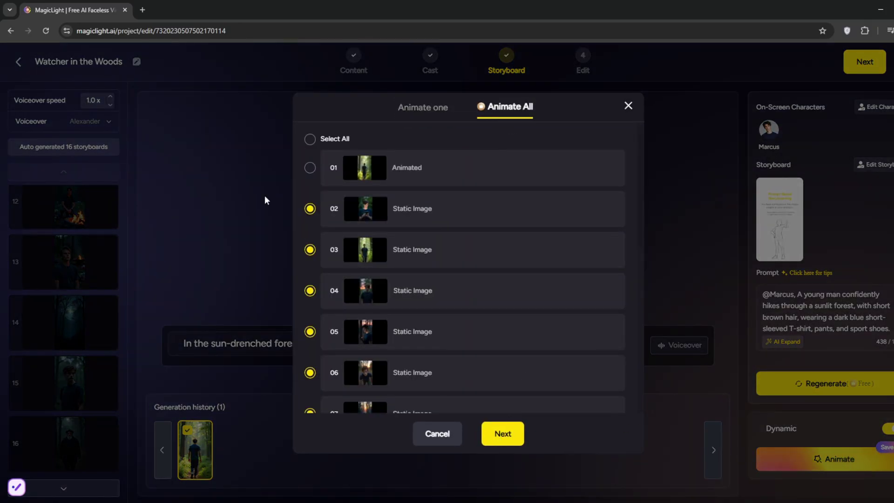
pyautogui.scroll(-2, 409, 344)
pyautogui.click(506, 437)
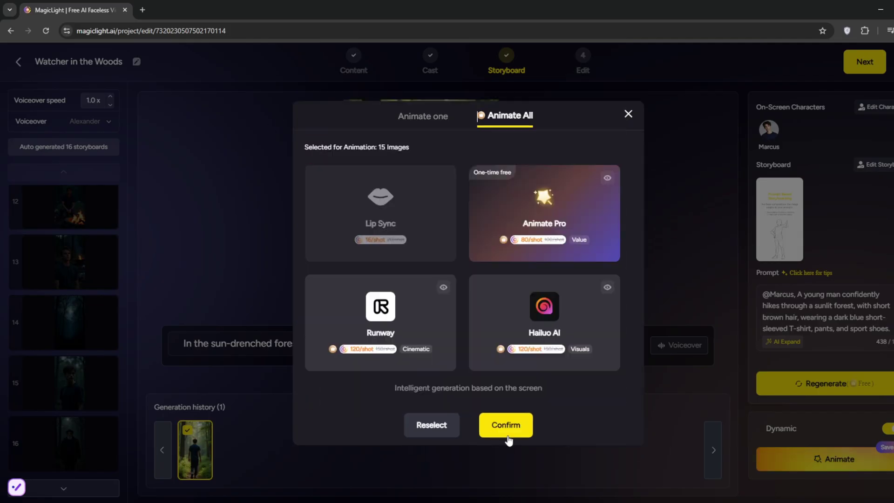
pyautogui.click(497, 303)
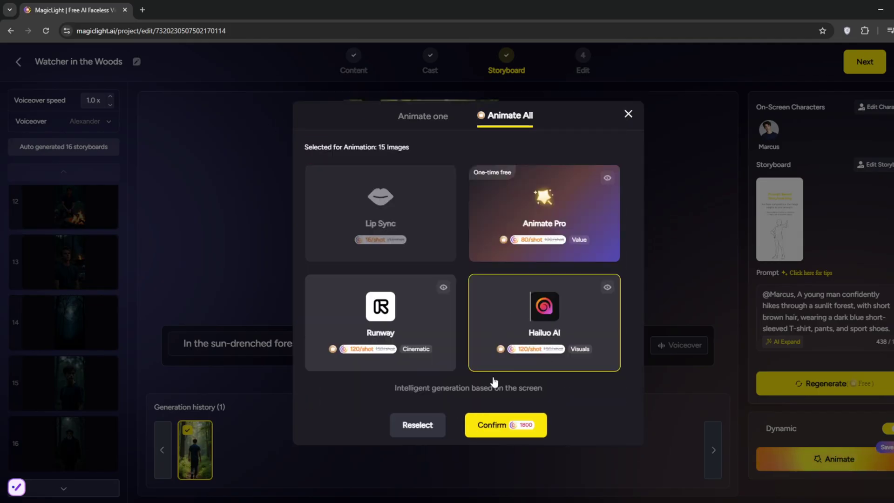
pyautogui.click(484, 428)
pyautogui.click(486, 312)
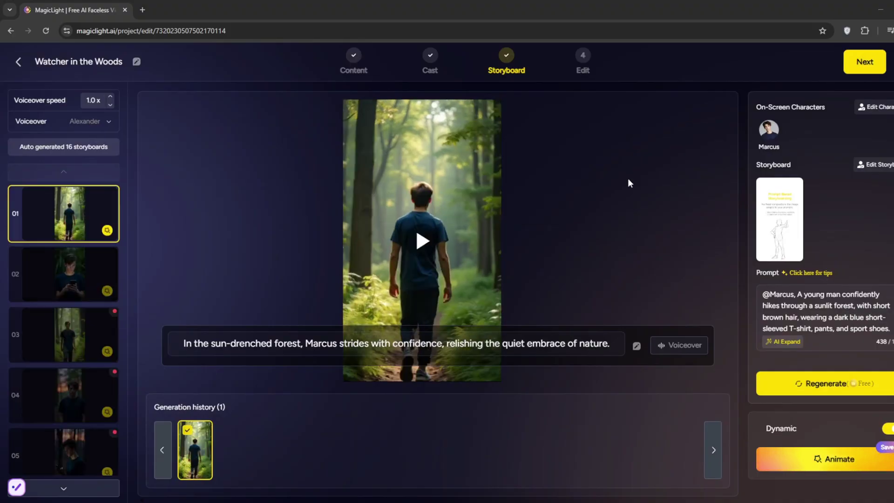
# Select storyboard 04's twilight scene and close its Animate dialog without changes
pyautogui.scroll(-2, 95, 270)
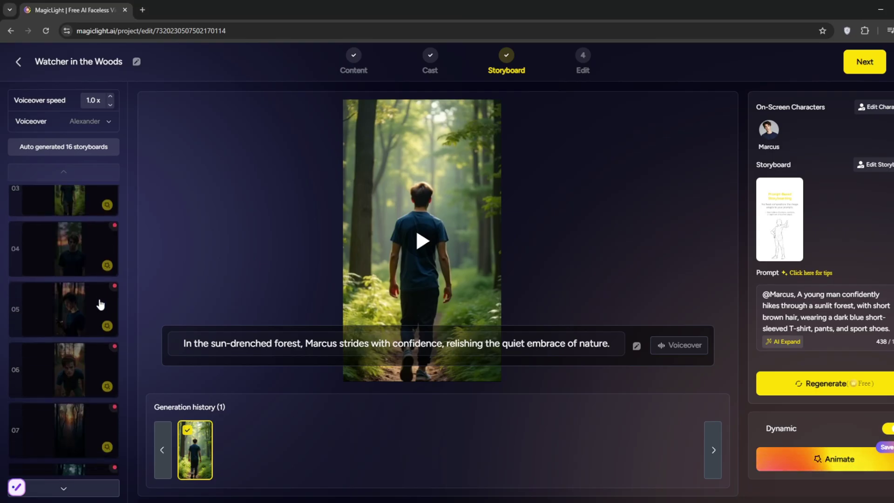
pyautogui.click(74, 248)
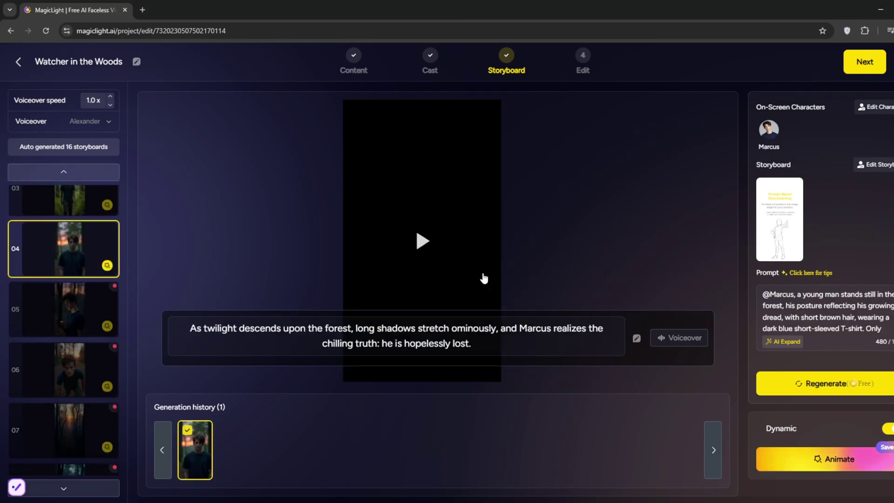
pyautogui.click(823, 460)
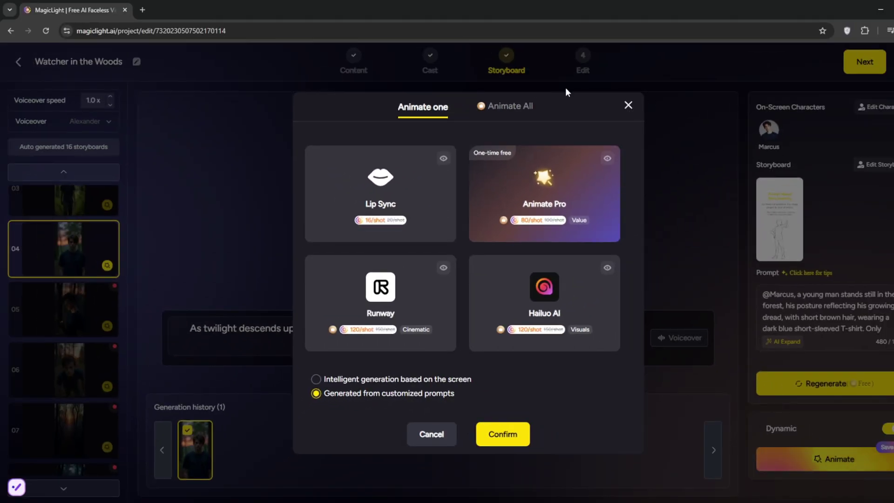
pyautogui.click(565, 88)
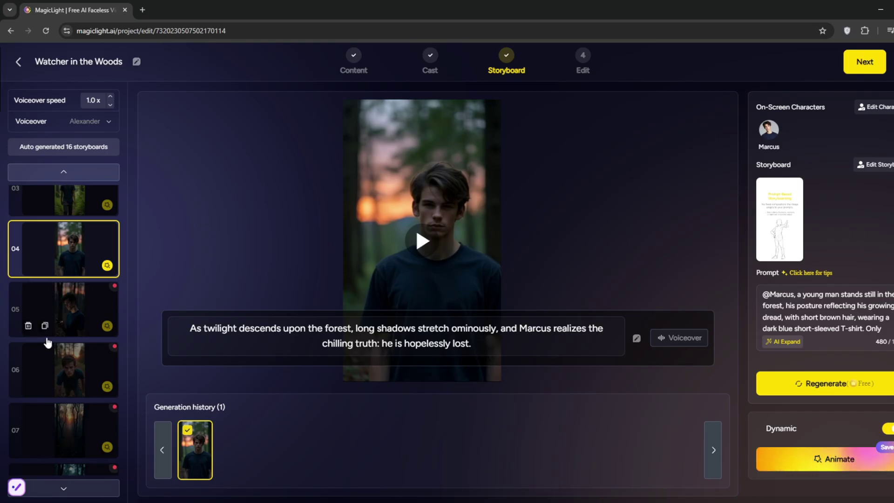
# Advance to the Edit step and review the Subtitle Settings and Background Music options
pyautogui.click(874, 63)
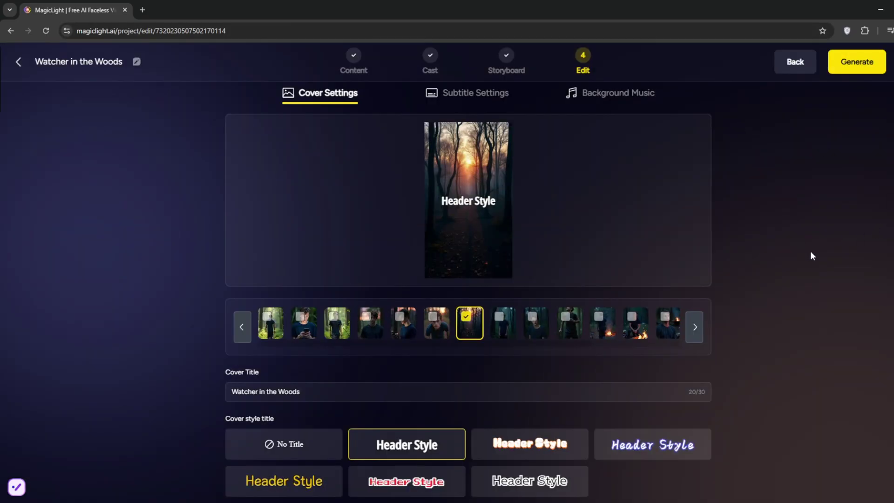
pyautogui.click(454, 94)
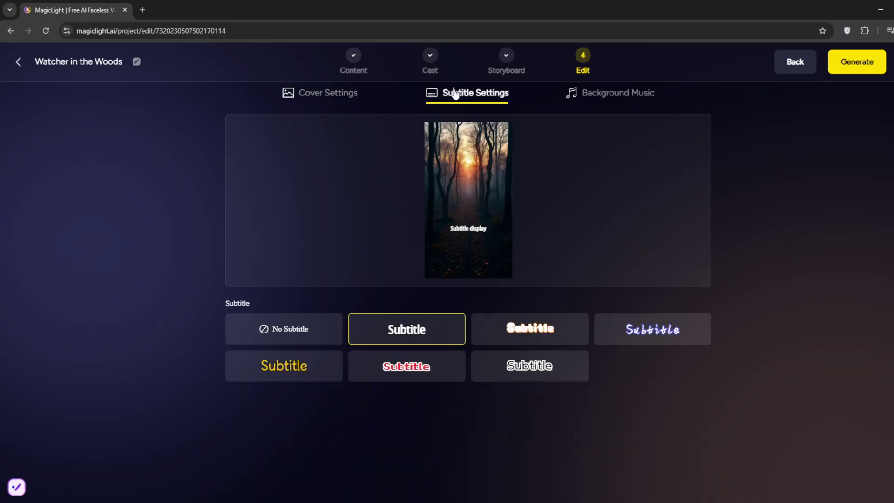
pyautogui.click(588, 93)
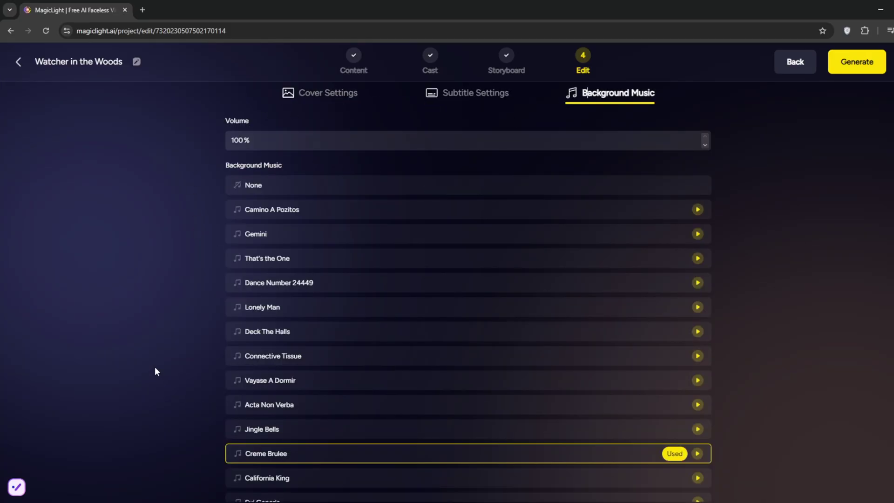
# Generate the final video in 9:16 portrait ratio
pyautogui.click(865, 67)
pyautogui.click(409, 275)
pyautogui.click(497, 343)
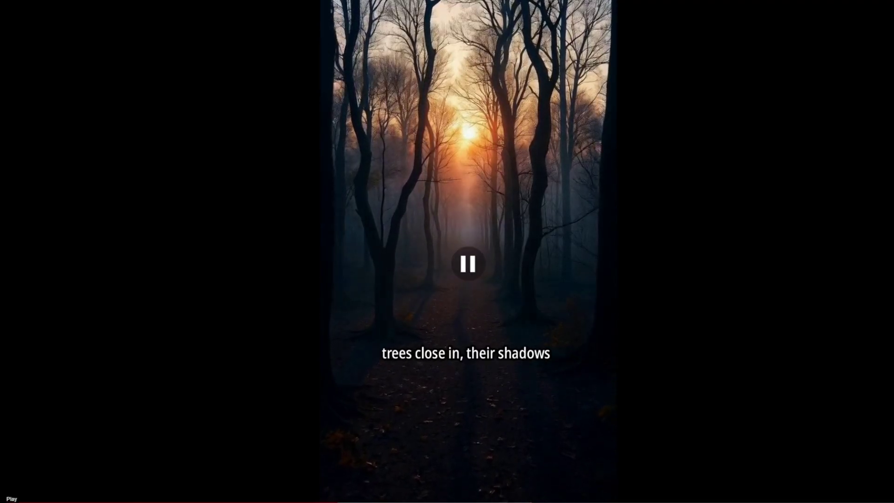
# Exit full-screen playback to return to the video's result page
pyautogui.press('Escape')
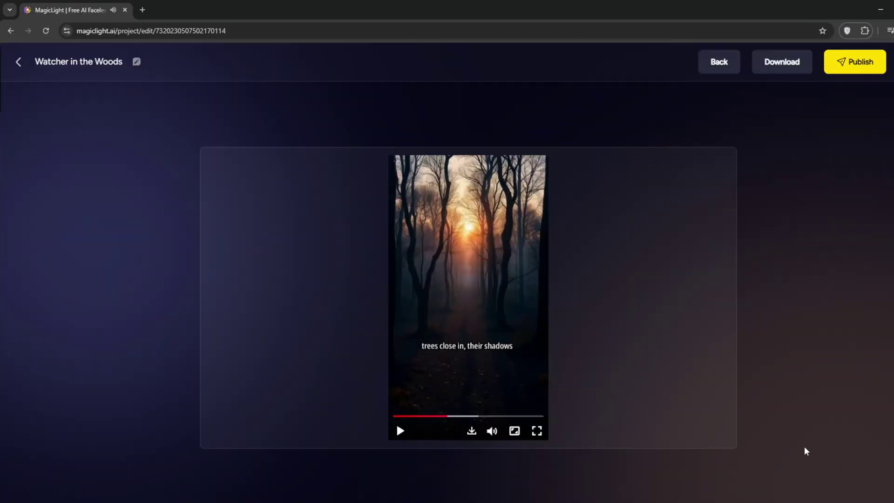